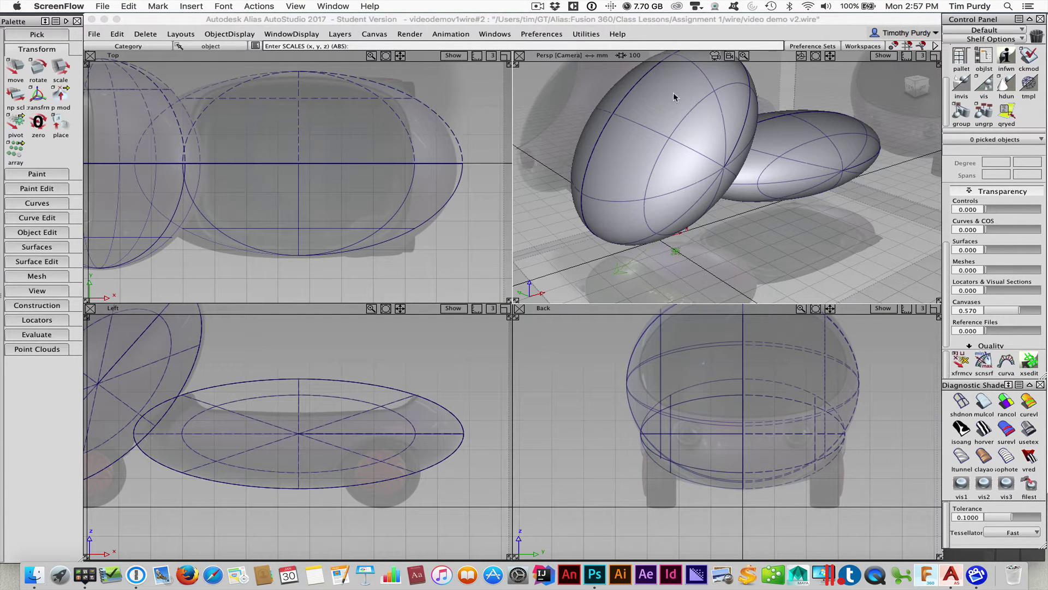
- Focus the Alias window and pan the orthographic views to recentre the two ellipsoids
left_click(842, 20)
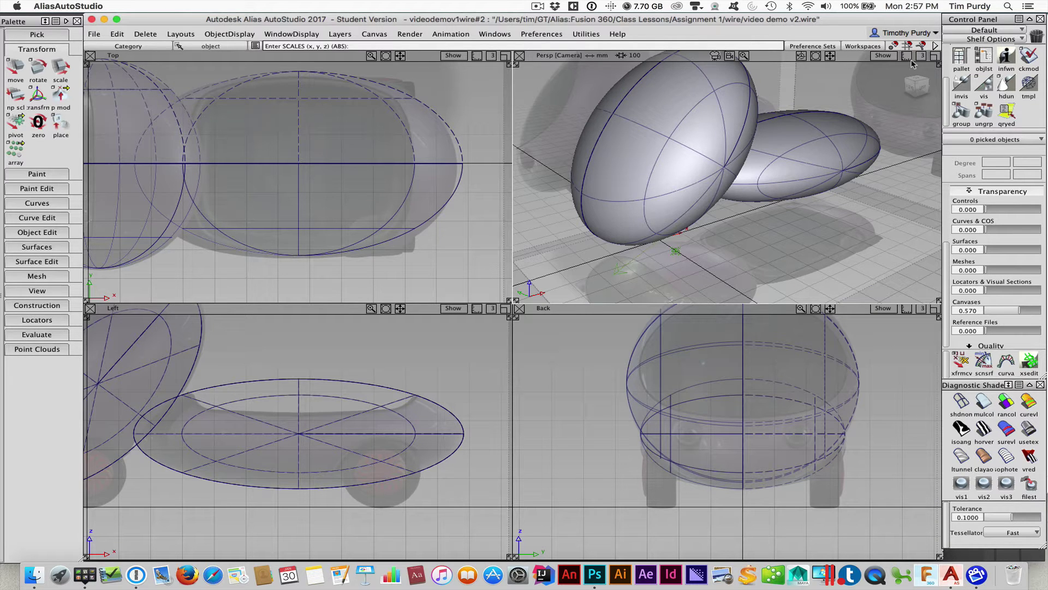
middle_click_drag(434, 395, 500, 401, "alt+shift")
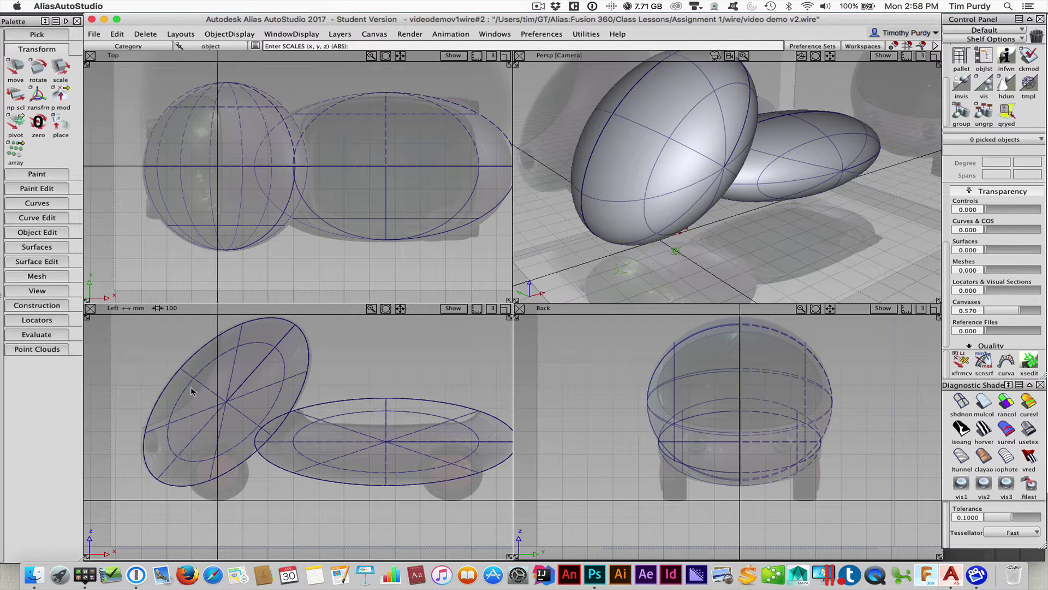
- Maximize the Left view and zoom in close on both ellipsoids
left_click(506, 309)
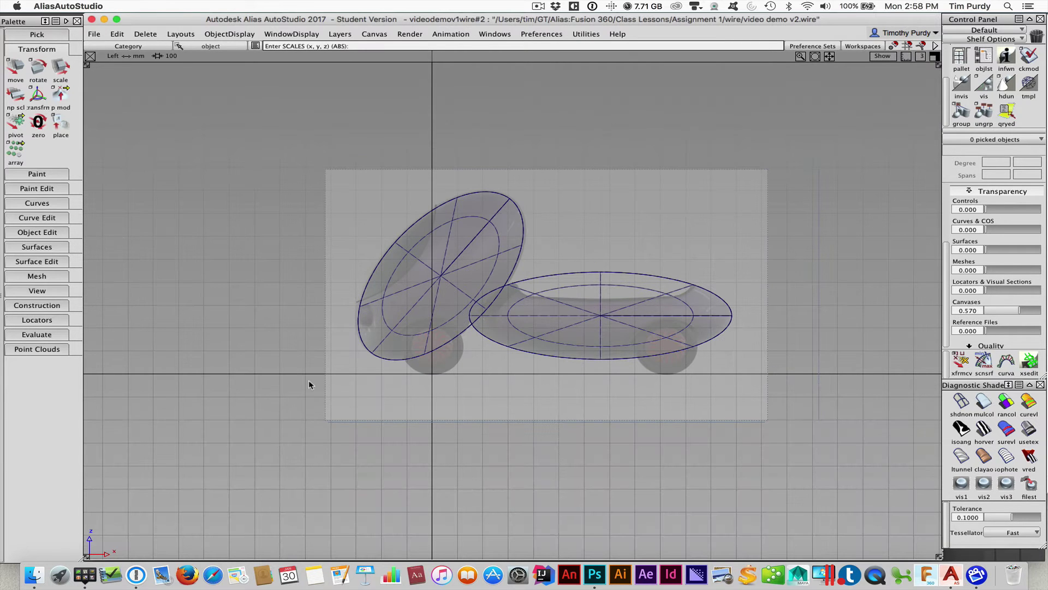
right_click_drag(263, 404, 360, 397, "alt+shift")
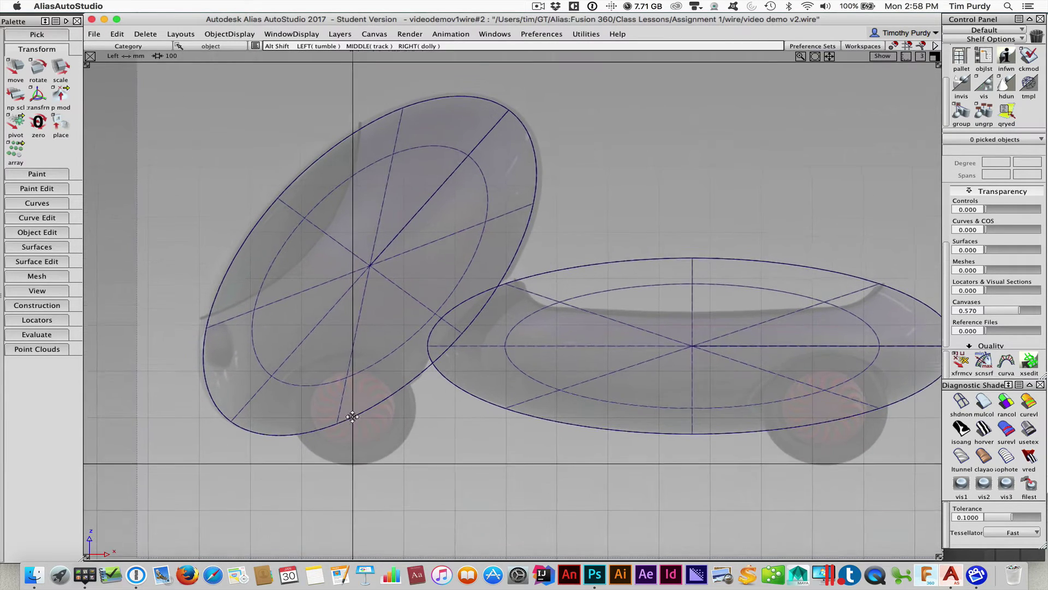
middle_click_drag(195, 297, 198, 329, "alt+shift")
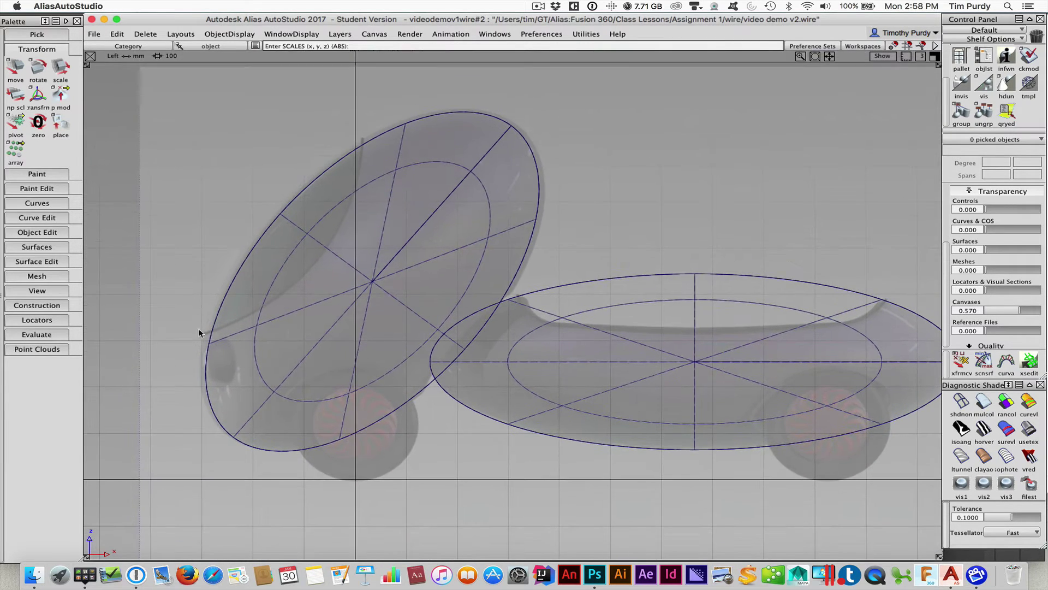
- Collapse the Transform tools and bring up the New Edit Point Curve option from Curves
left_click(44, 51)
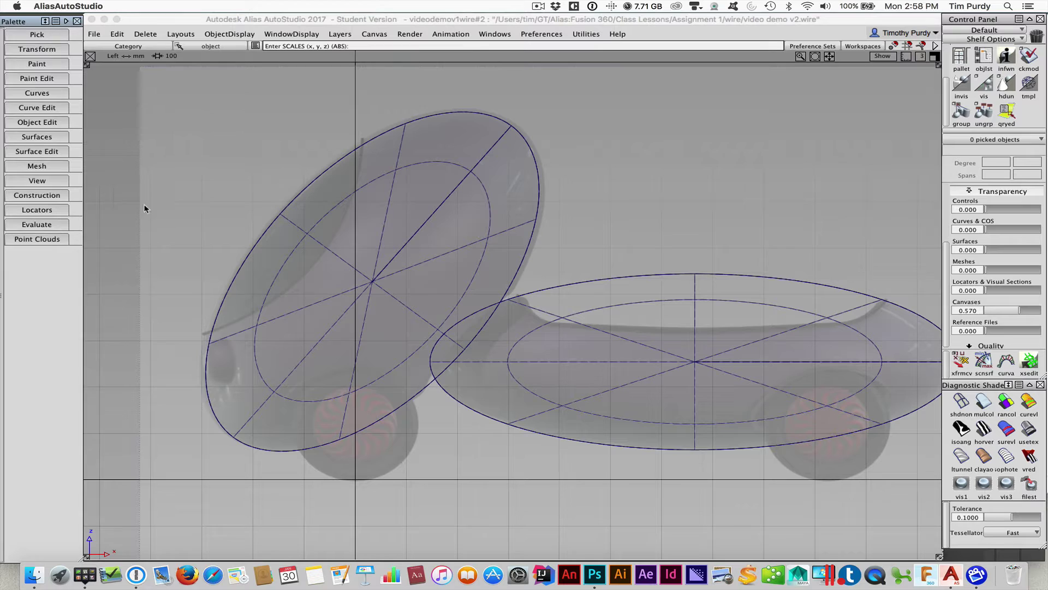
left_click(48, 94)
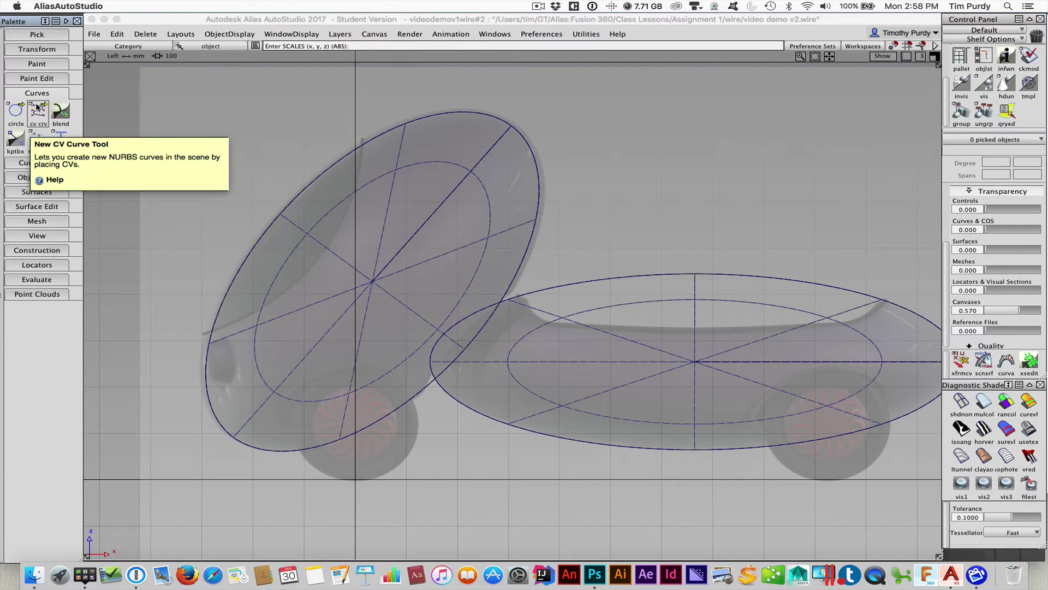
right_click(39, 94)
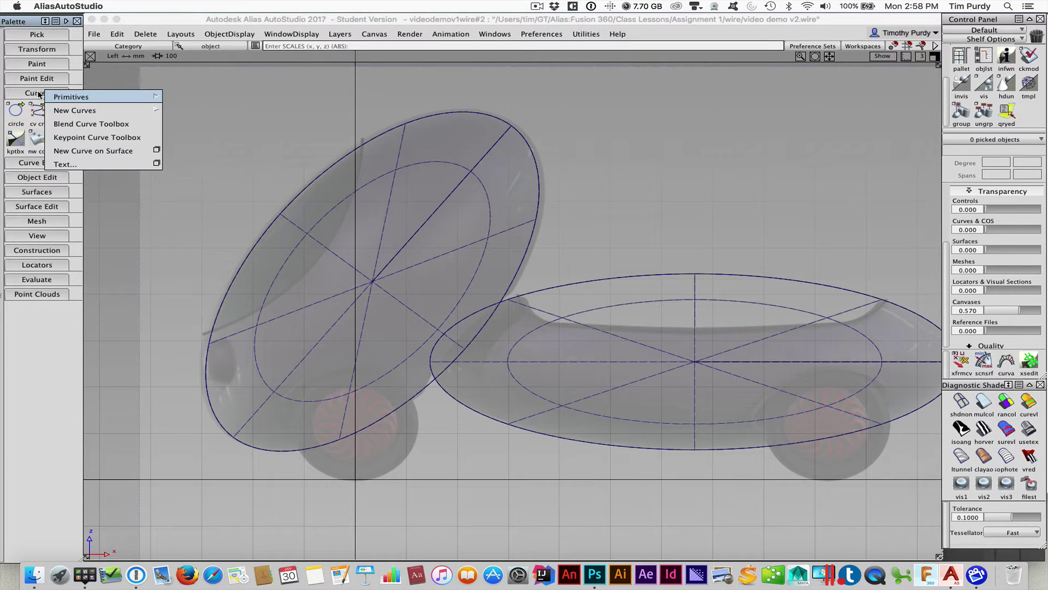
mouse_move(48, 111)
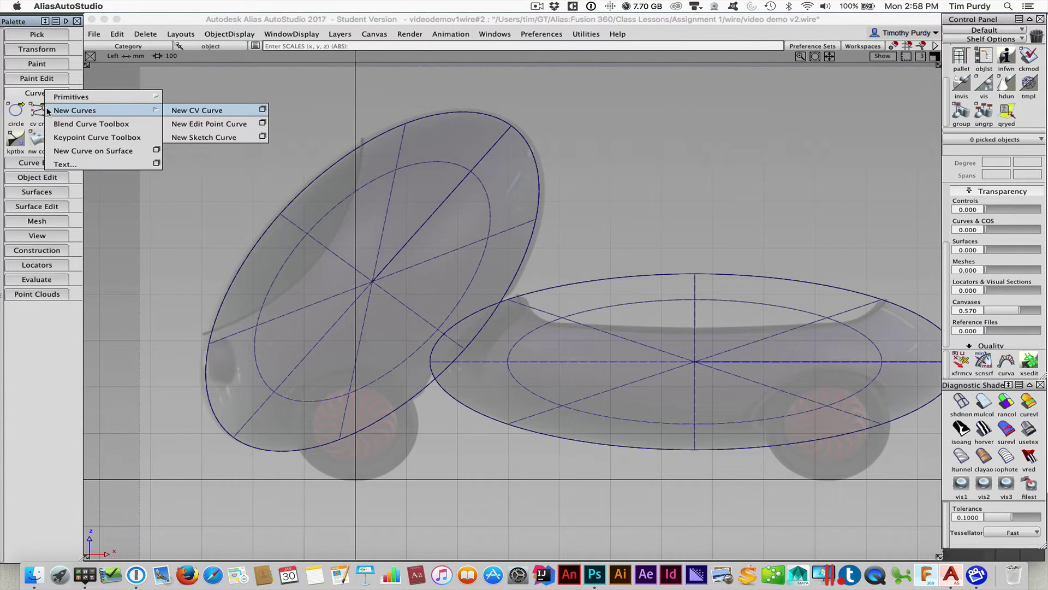
- Draw a three-point edit-point curve from above the tilted ellipsoid to left of its edge
left_click(188, 123)
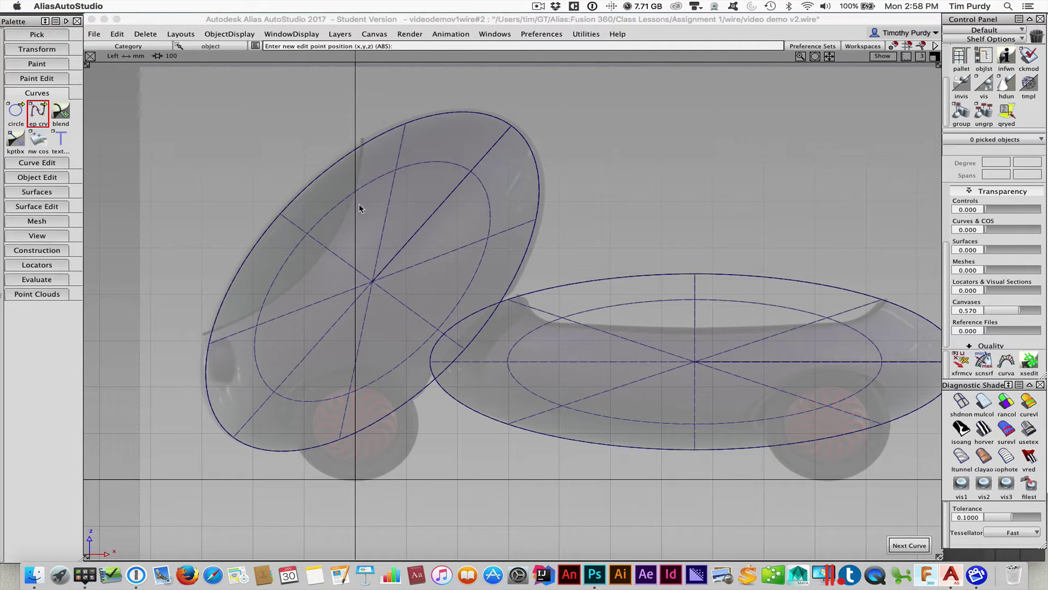
left_click(363, 118)
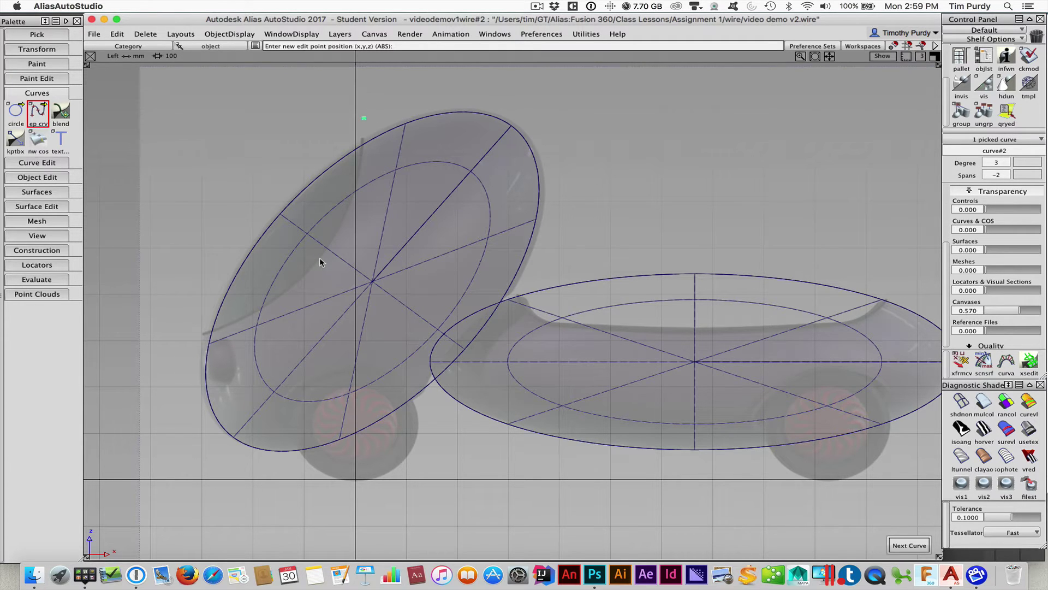
left_click_drag(320, 260, 322, 253)
left_click_drag(175, 342, 177, 342)
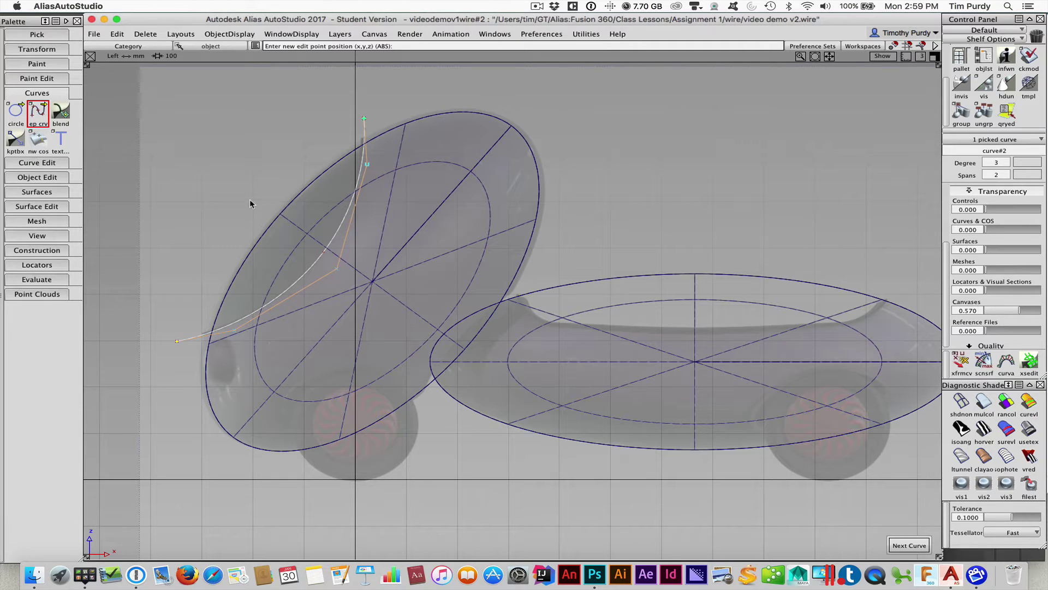
left_click_drag(250, 198, 304, 148, "ctrl+shift")
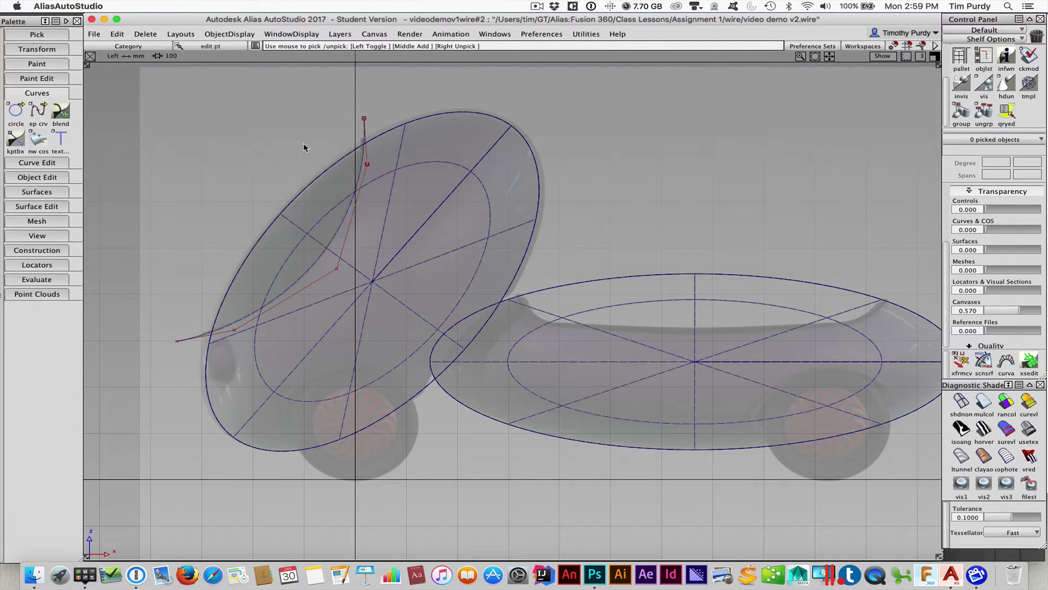
- Nudge the curve's top edit point slightly upward, then deselect everything
left_click(364, 118)
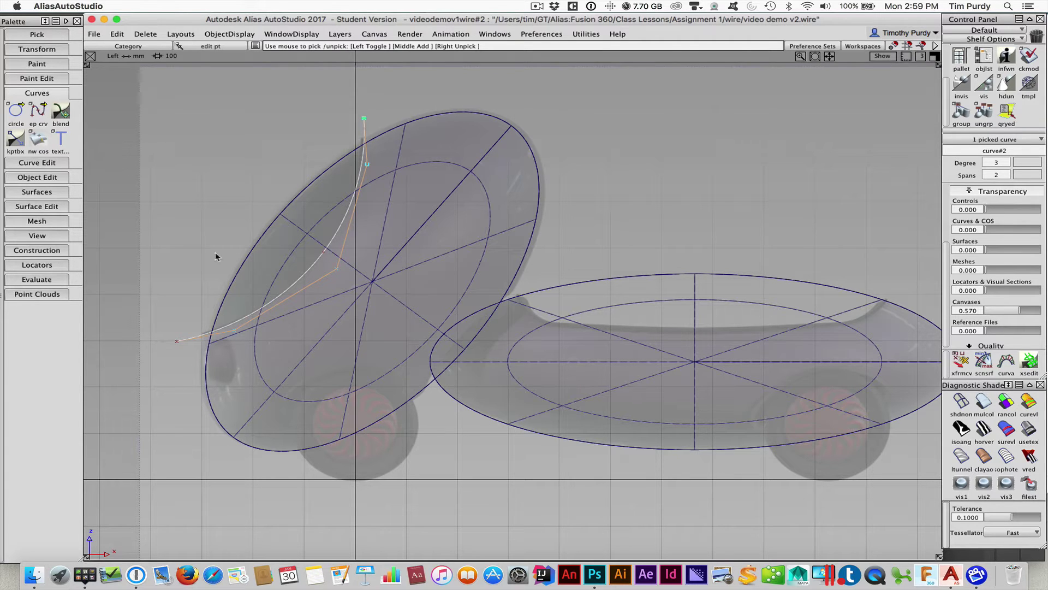
left_click_drag(213, 205, 230, 168, "ctrl+shift")
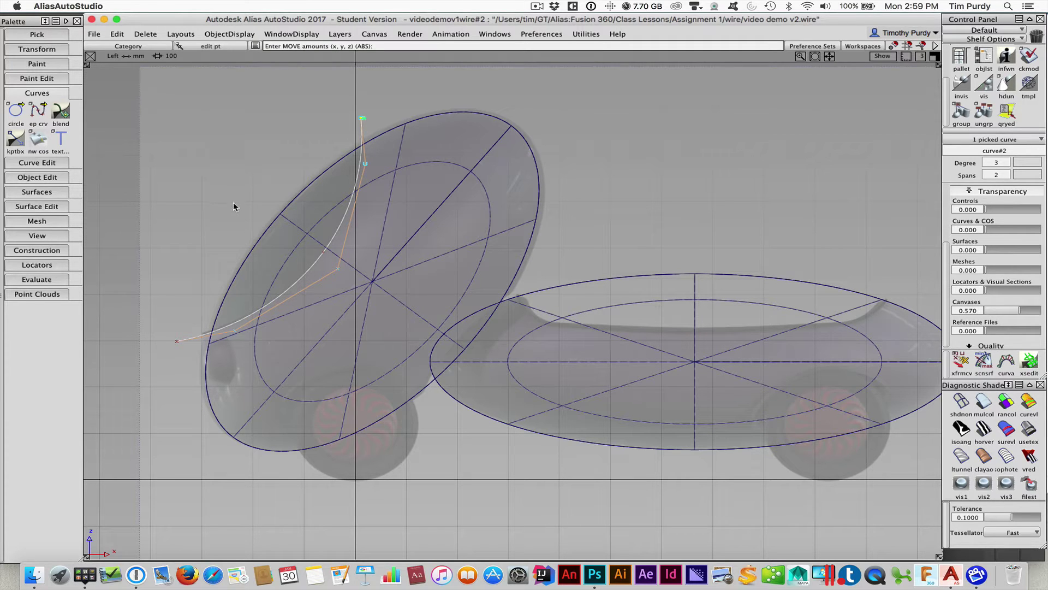
left_click(176, 343)
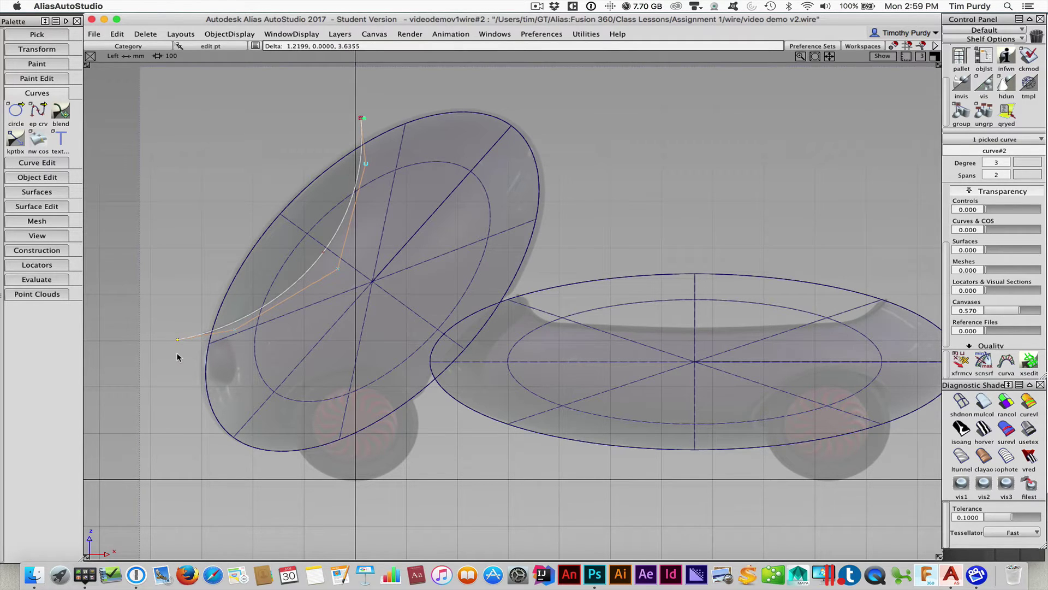
left_click_drag(219, 239, 222, 216, "ctrl+shift")
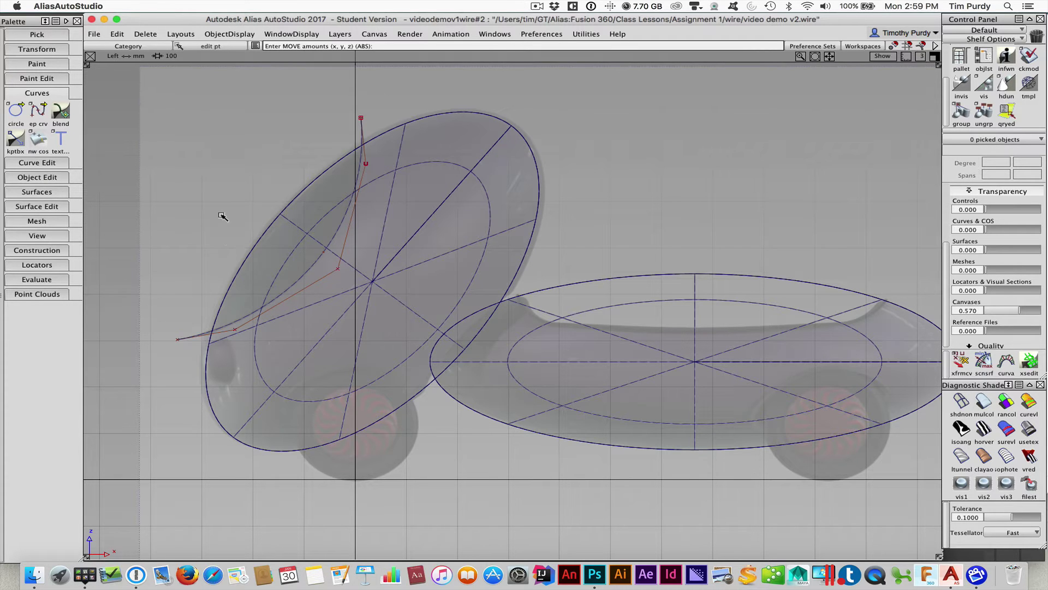
- Recentre the tilted ellipsoid, switch to Pick Object, and expand Surface Edit tools
middle_click_drag(389, 331, 476, 324, "alt+shift")
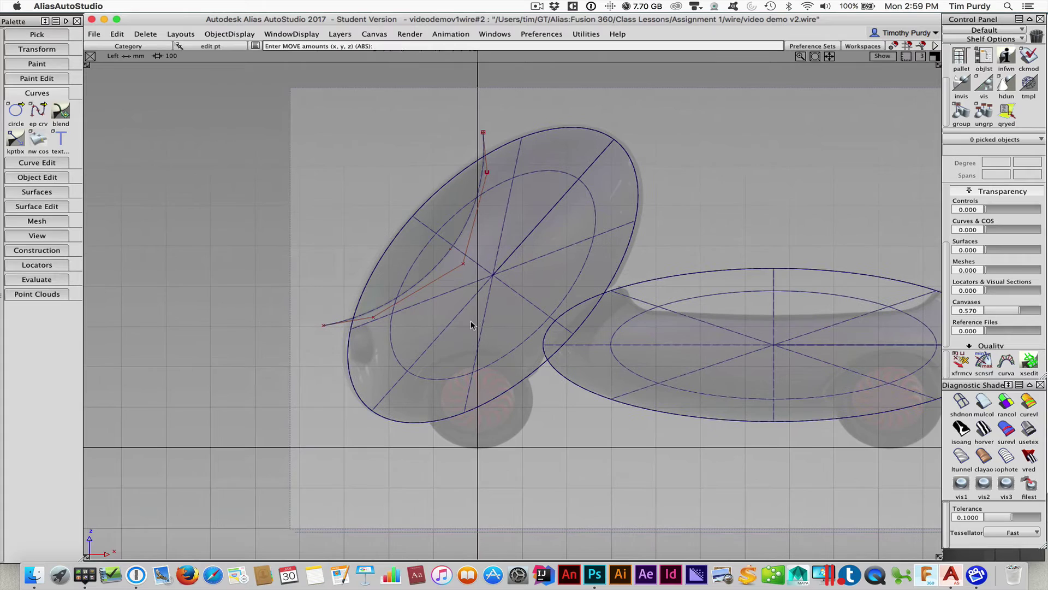
left_click(37, 93)
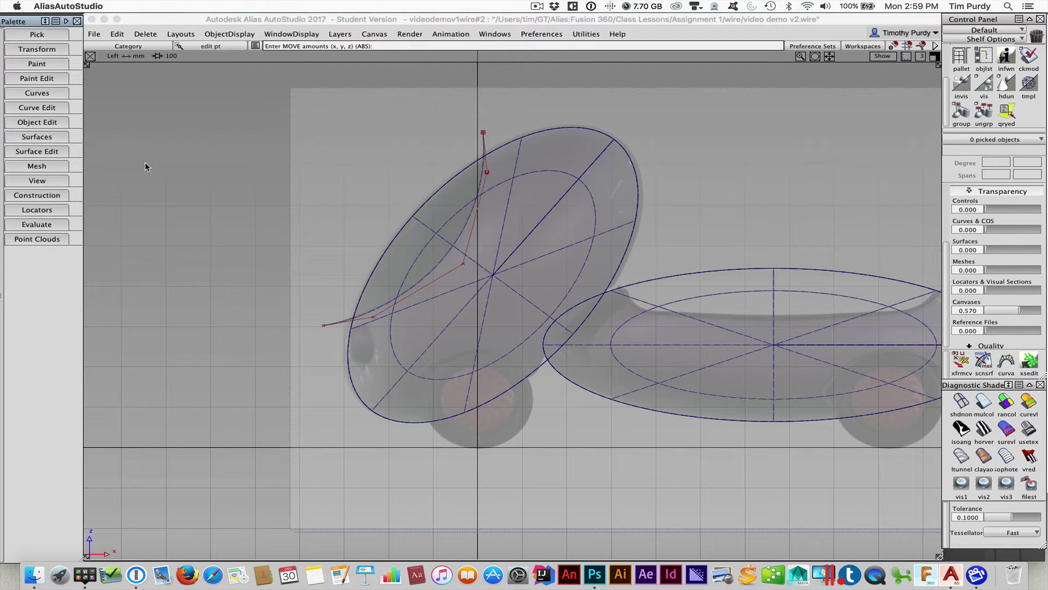
left_click(57, 91)
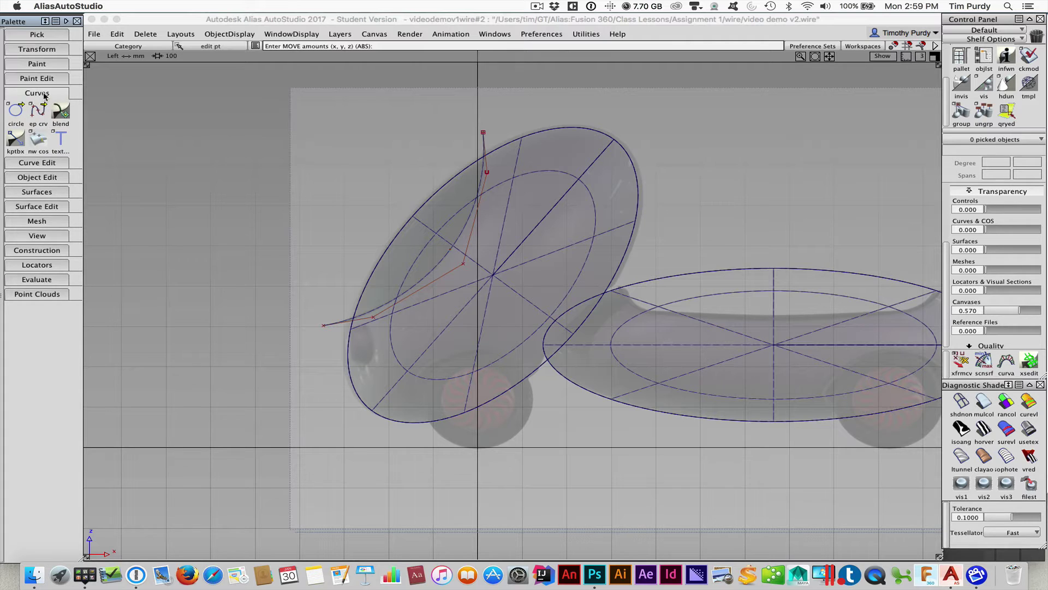
left_click_drag(318, 223, 310, 198, "ctrl+shift")
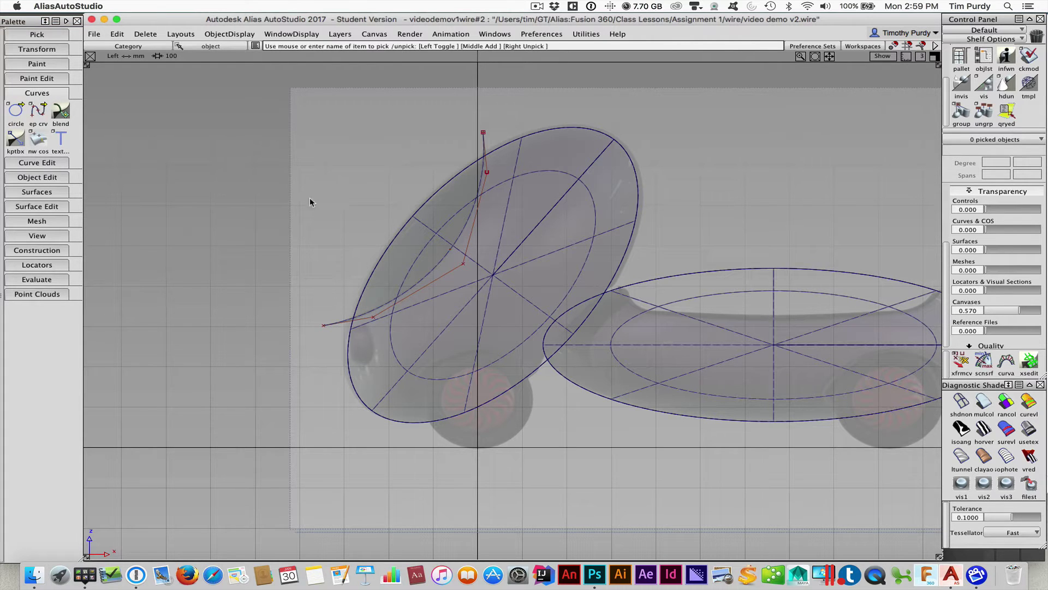
left_click(42, 94)
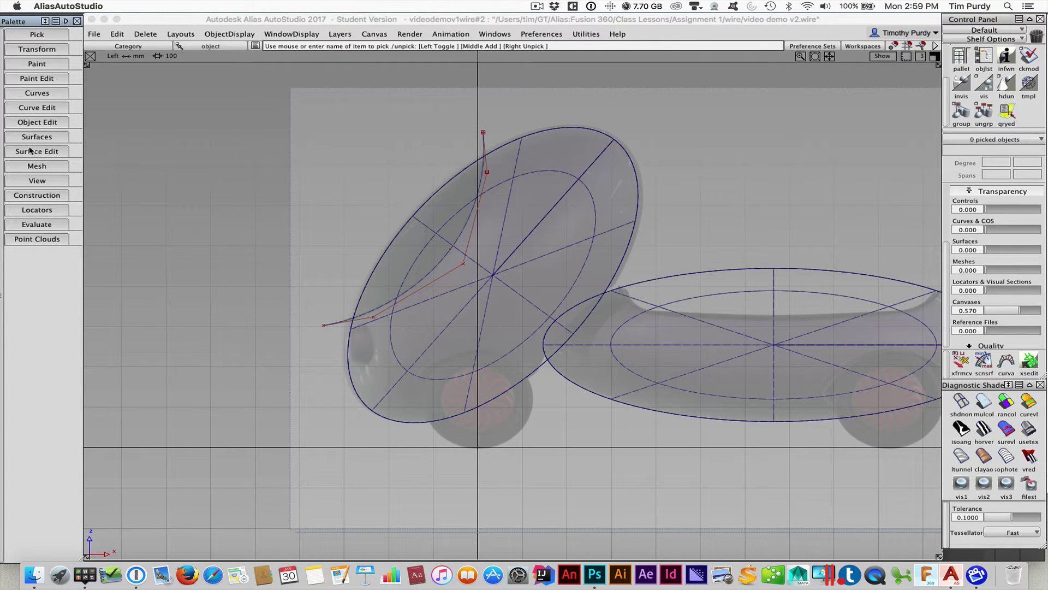
left_click(30, 151)
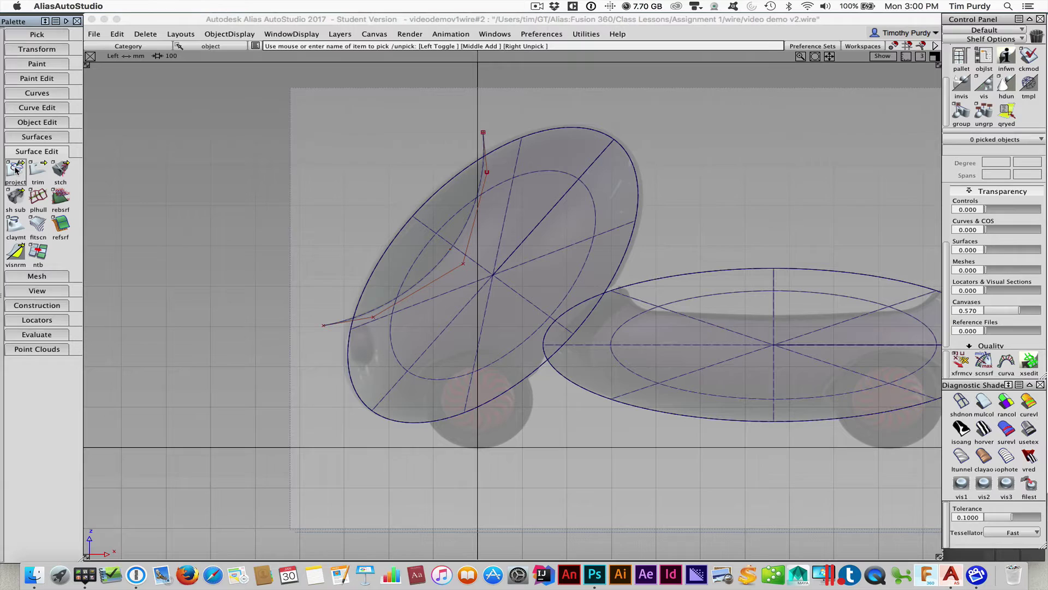
- Project the sketched curve onto the tilted ellipsoid, then return to the four-view layout
double_click(16, 170)
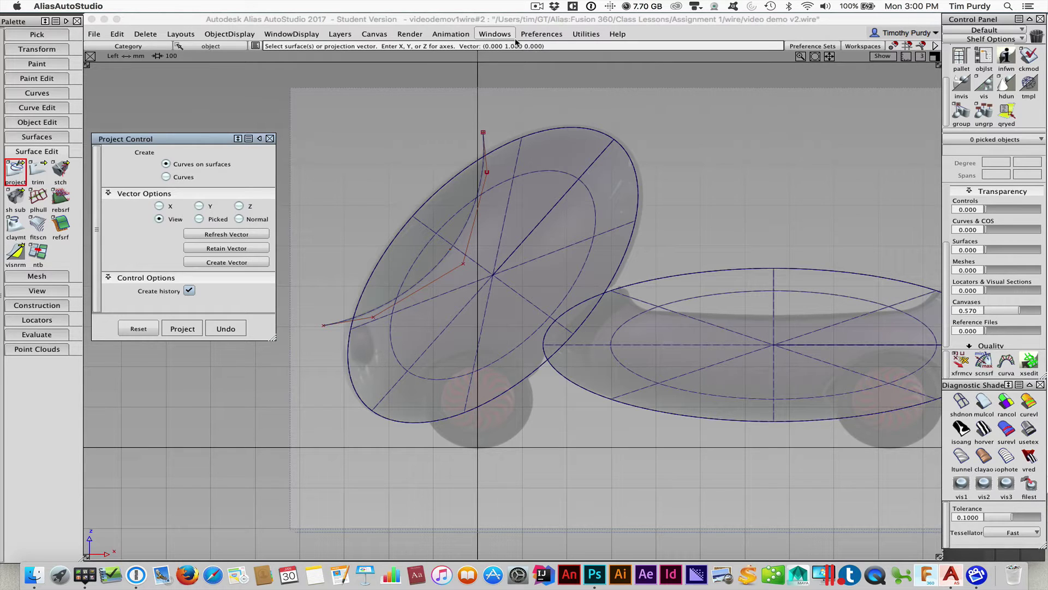
left_click(536, 134)
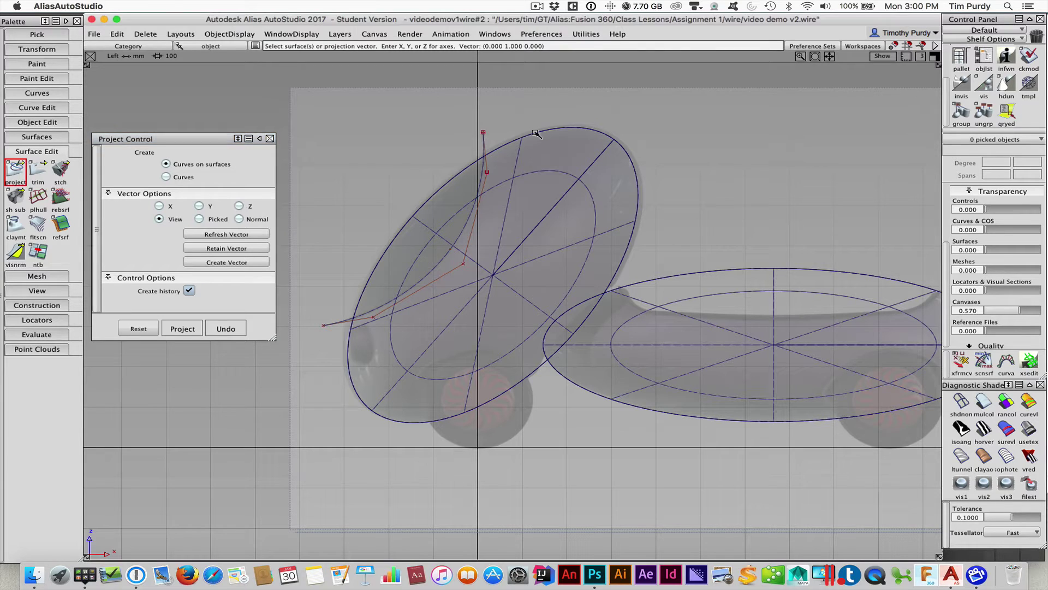
left_click(536, 133)
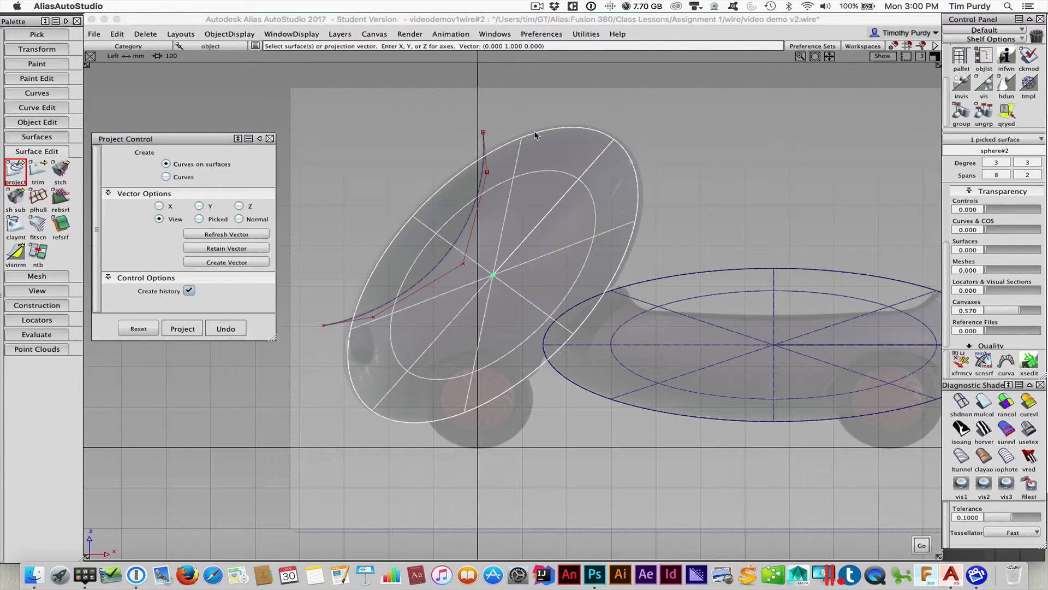
left_click(921, 545)
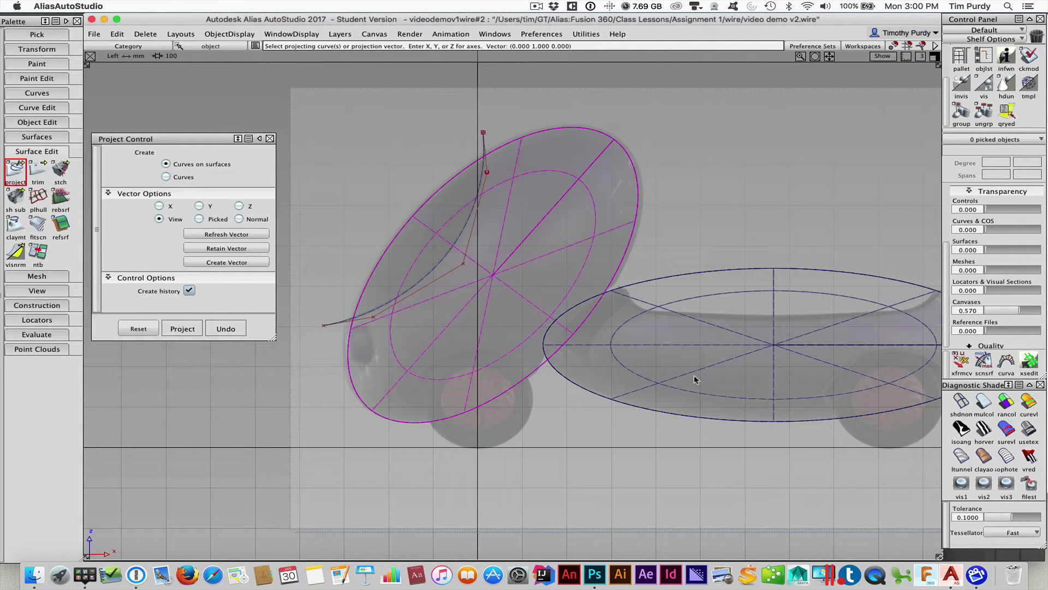
left_click(483, 136)
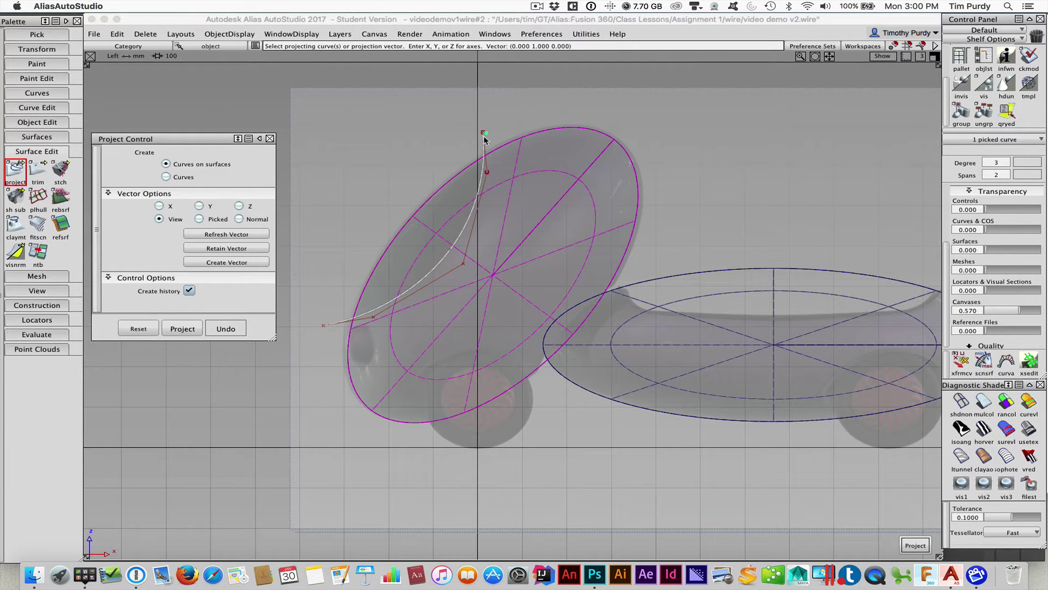
left_click(915, 545)
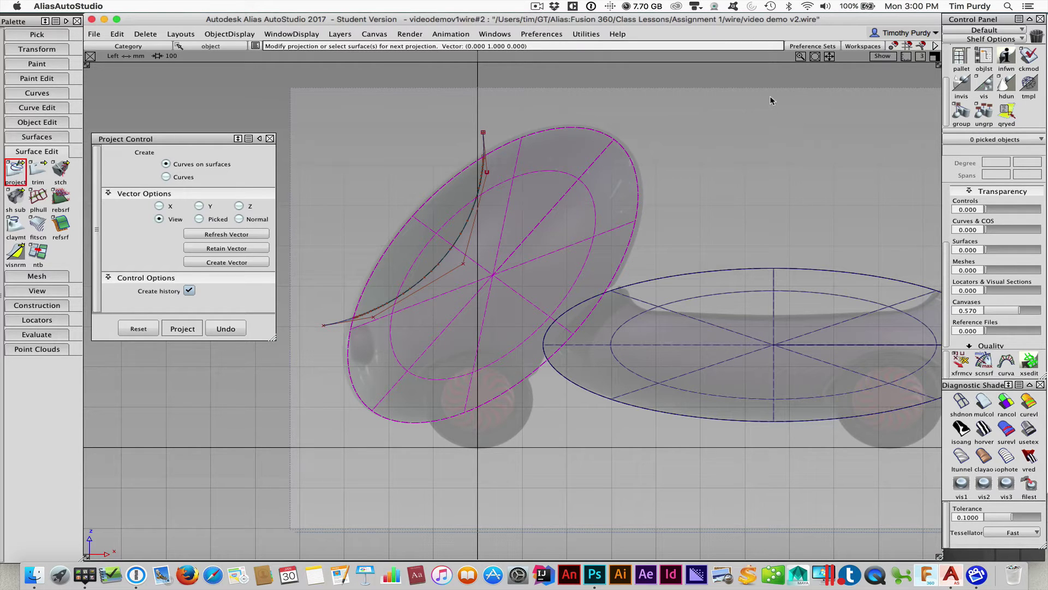
left_click(935, 56)
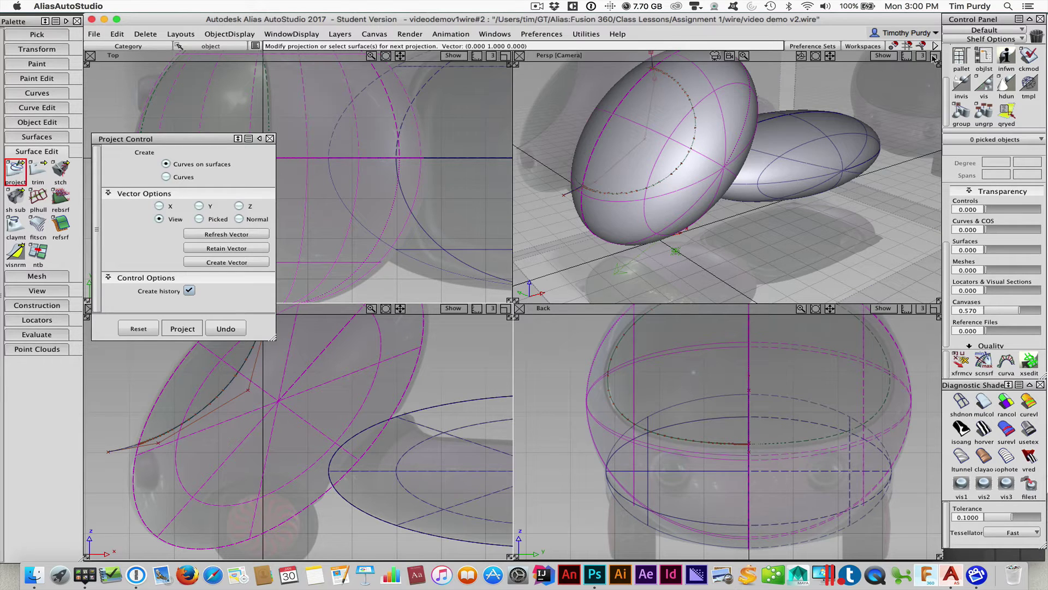
- Maximize the perspective view, move in on the eggs, and close Project Control
left_click(935, 57)
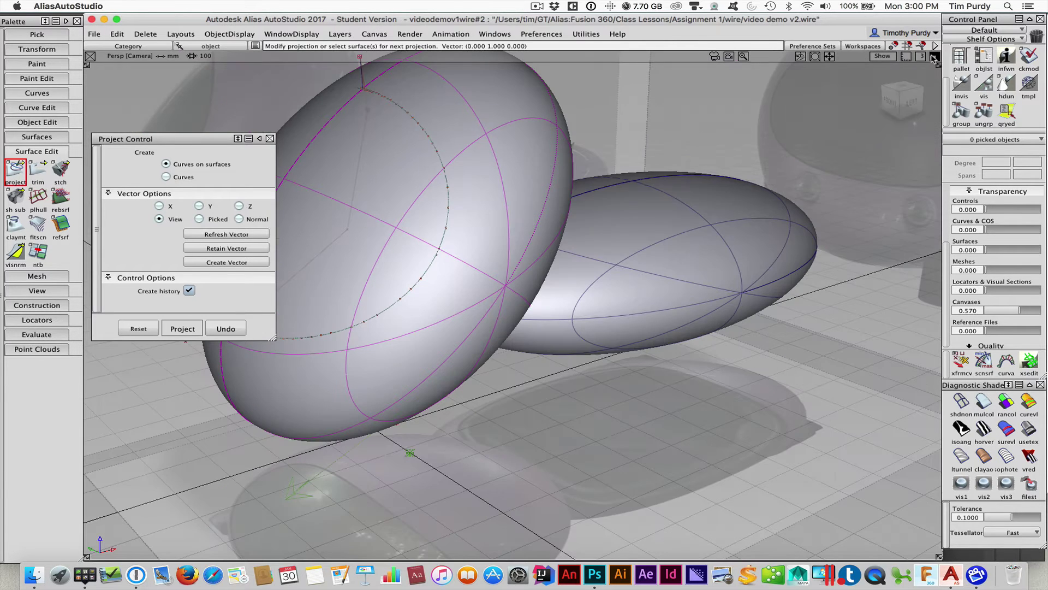
right_click_drag(660, 247, 615, 253, "alt+shift")
middle_click_drag(615, 253, 757, 264, "alt+shift")
left_click_drag(757, 265, 710, 261, "alt+shift")
left_click(269, 138)
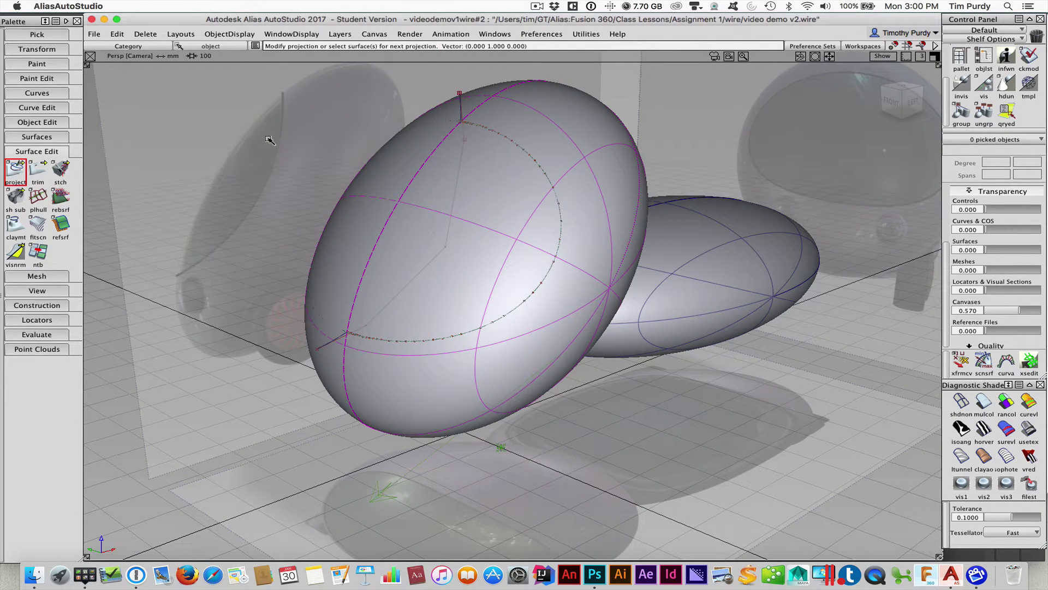
- Collapse Surface Edit and pick the projected curve-on-surface to check it
mouse_move(231, 210)
left_mouse_down("ctrl+shift")
mouse_move(240, 186)
mouse_move(235, 211)
left_mouse_up("ctrl+shift")
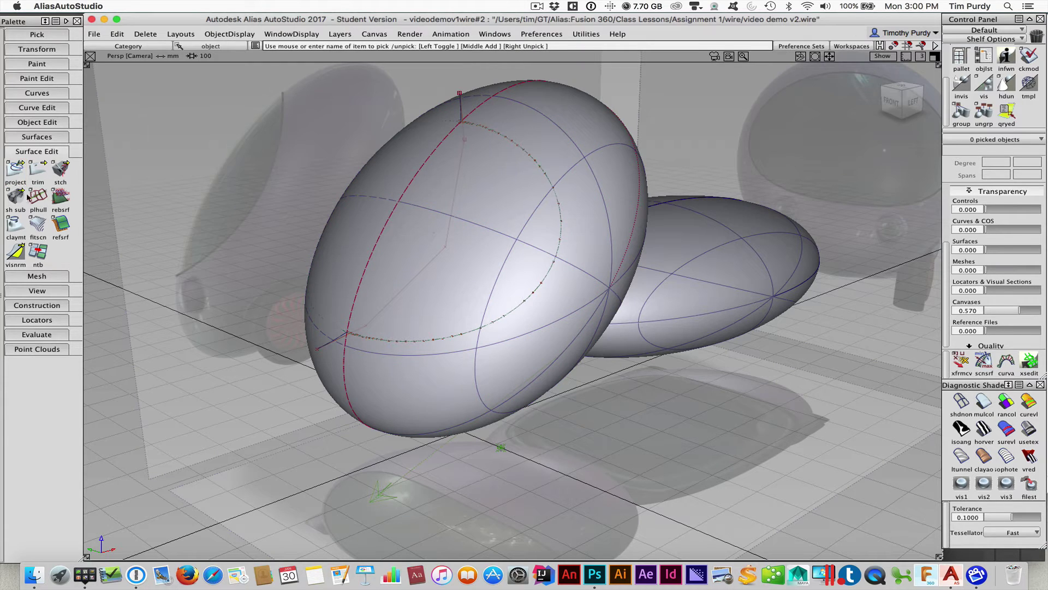
left_click(37, 151)
middle_click_drag(243, 180, 243, 179, "ctrl+shift")
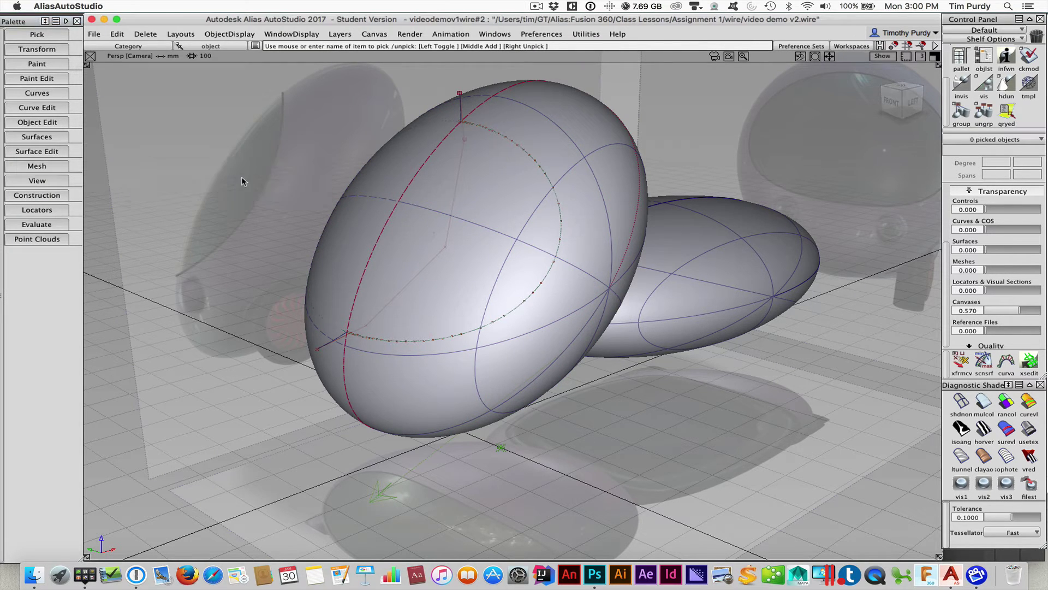
left_click_drag(242, 179, 201, 170, "ctrl+shift")
left_click_drag(576, 151, 521, 187)
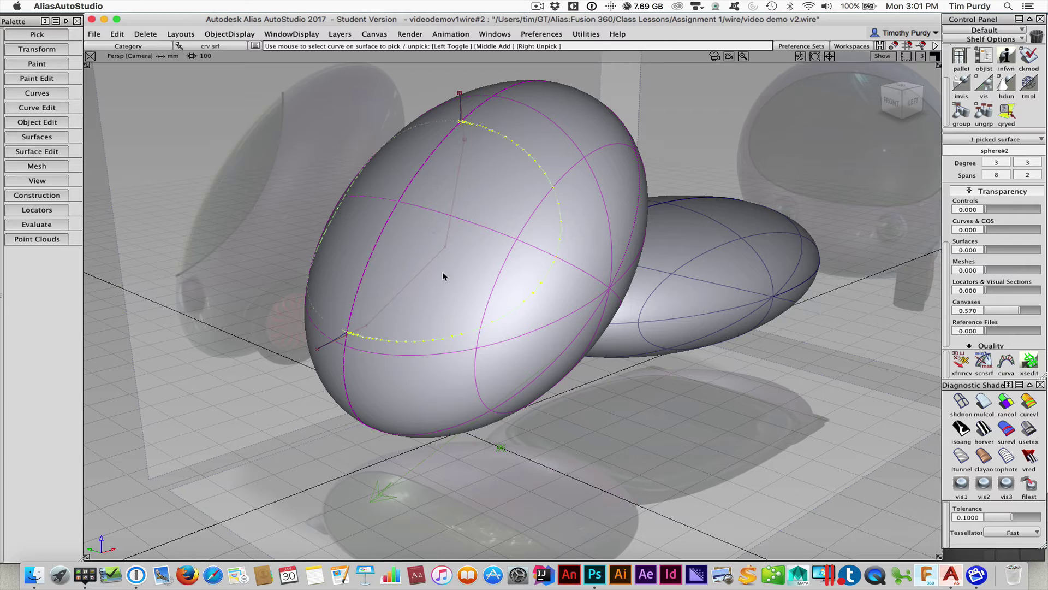
left_click(444, 308, "ctrl+shift")
- Open the Object Lister and insert a new layer named 'curves' below bed
left_click_drag(443, 307, 448, 275, "ctrl+shift")
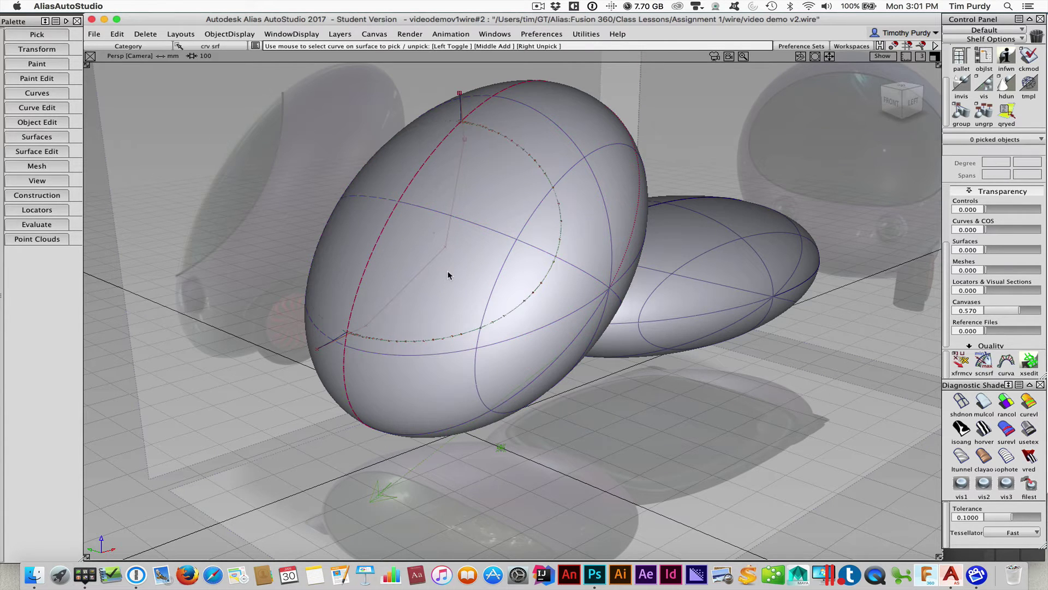
left_click(494, 35)
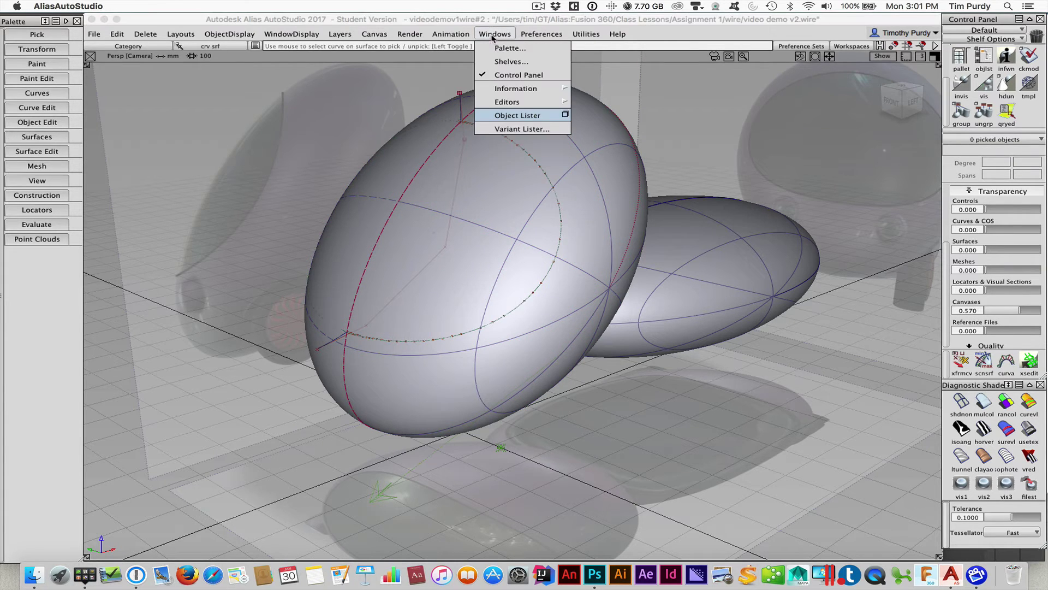
left_click(518, 115)
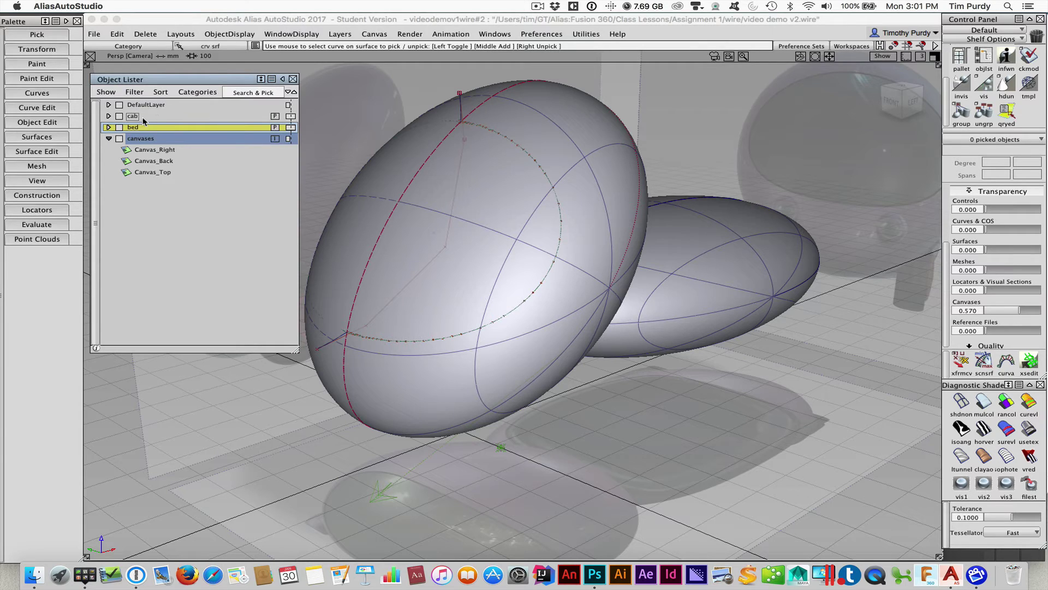
right_click_drag(149, 130, 159, 235)
double_click(148, 140)
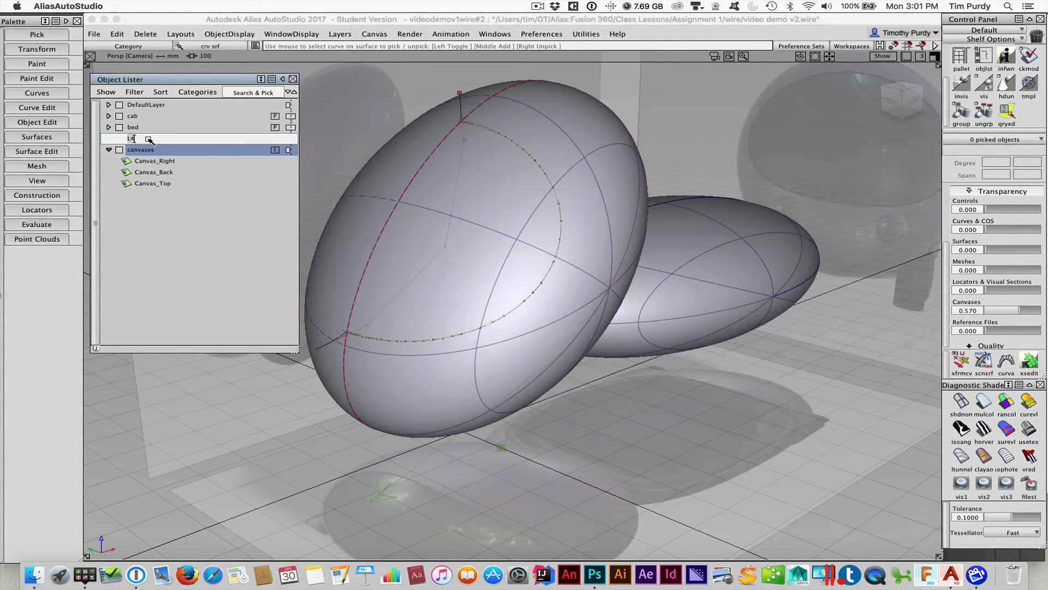
type("curves")
key("Return")
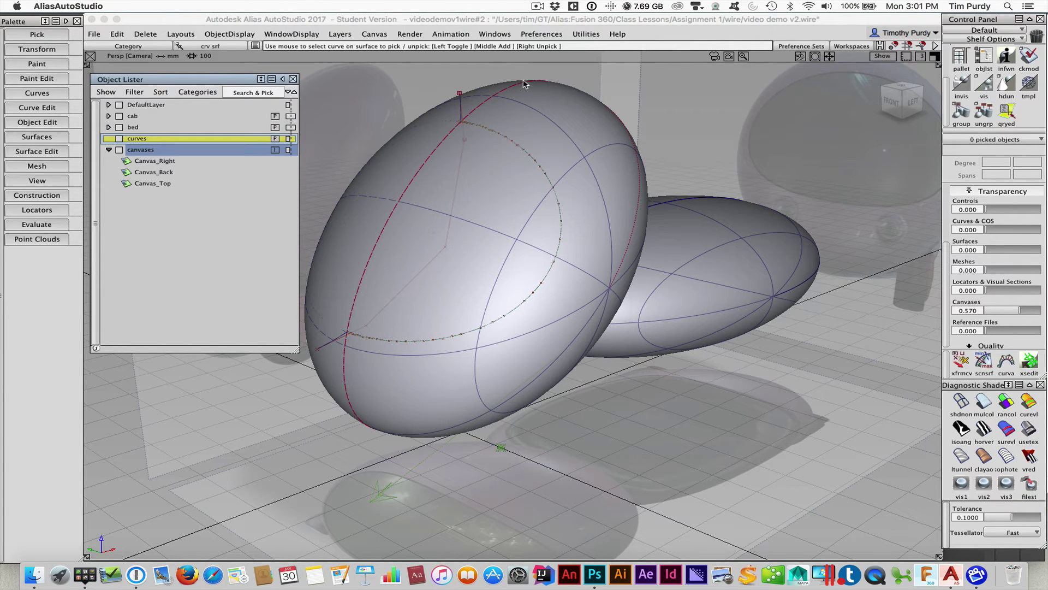
- Assign the guide curve to the curves layer, make it reference, and set cab current
left_click_drag(523, 83, 466, 98, "ctrl+shift")
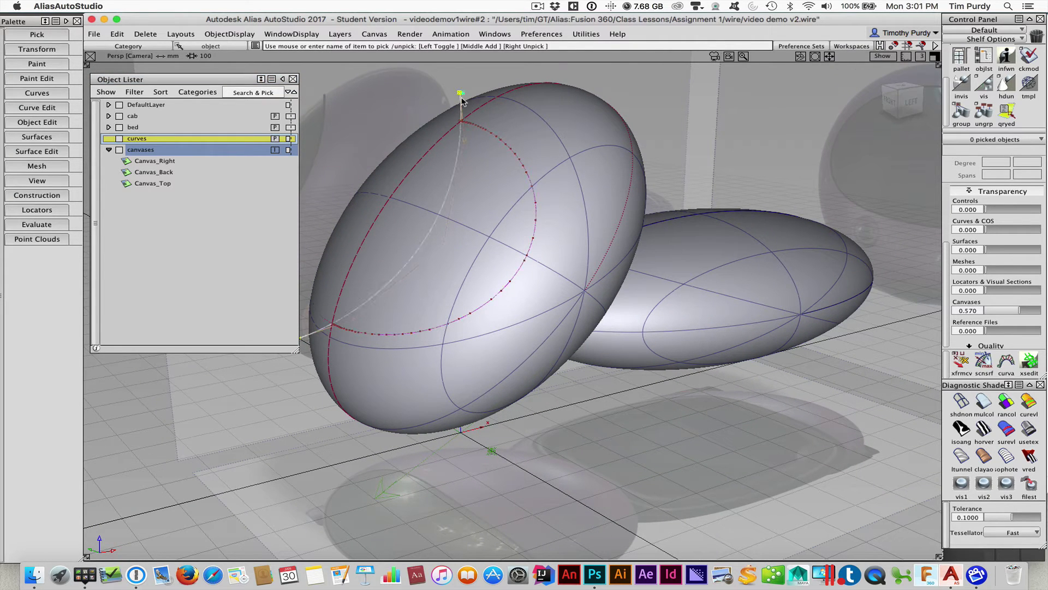
left_click(462, 100)
right_click(167, 140)
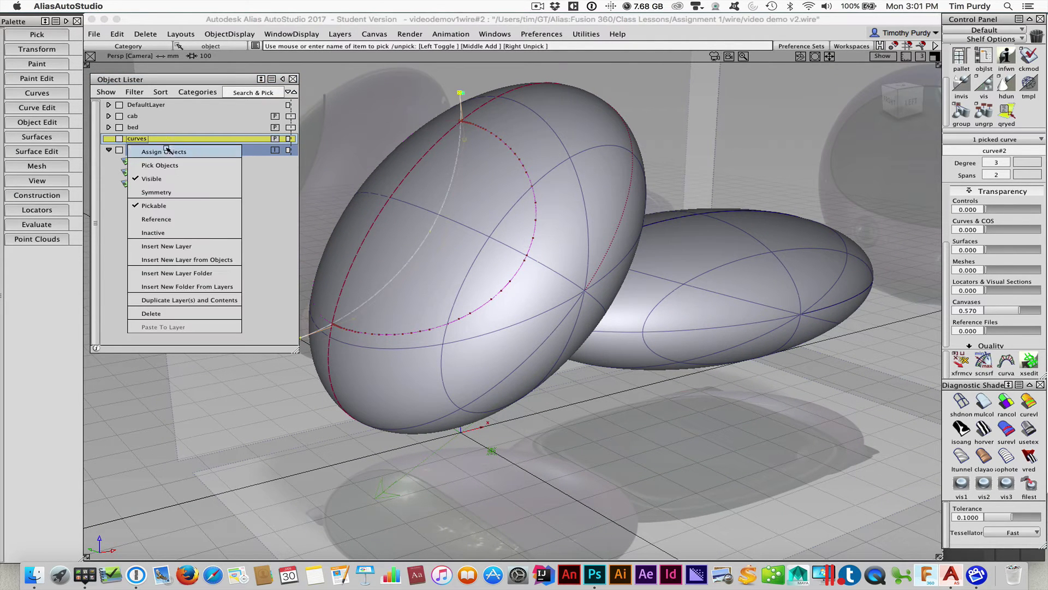
left_click(167, 152)
left_click(108, 150)
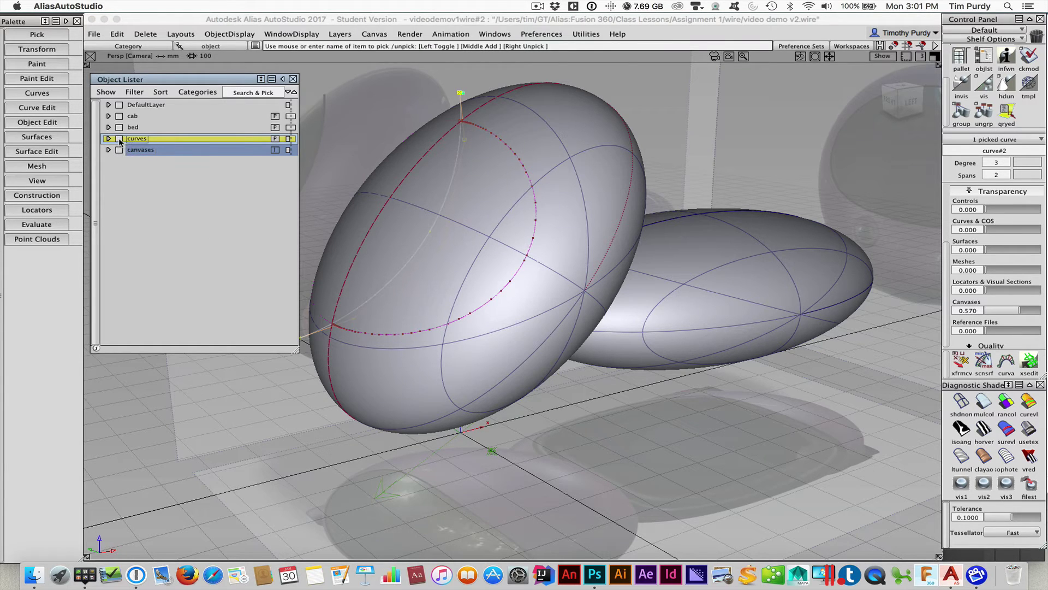
left_click(119, 139)
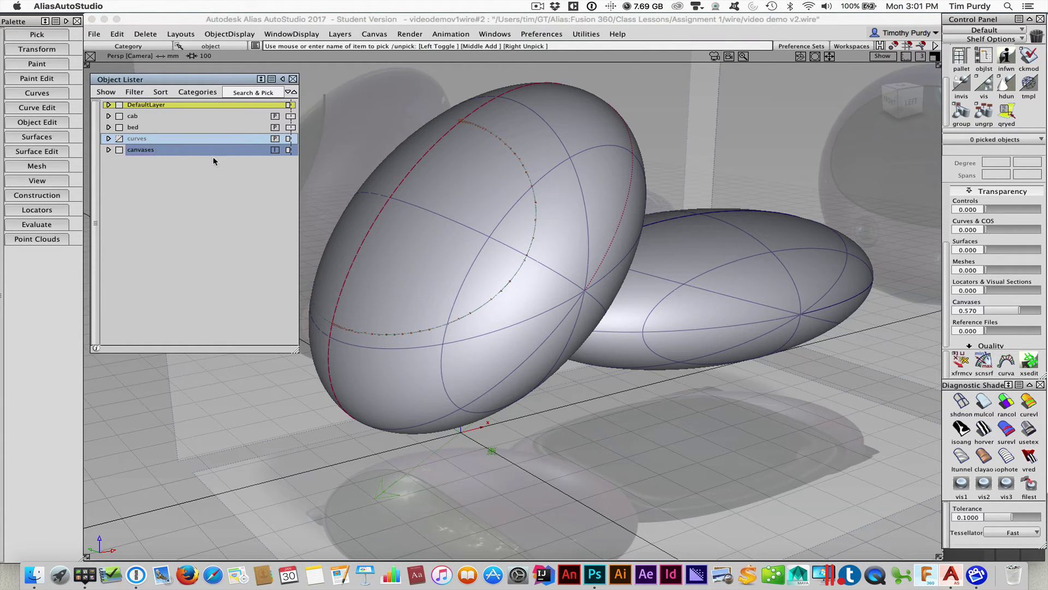
left_click(143, 117)
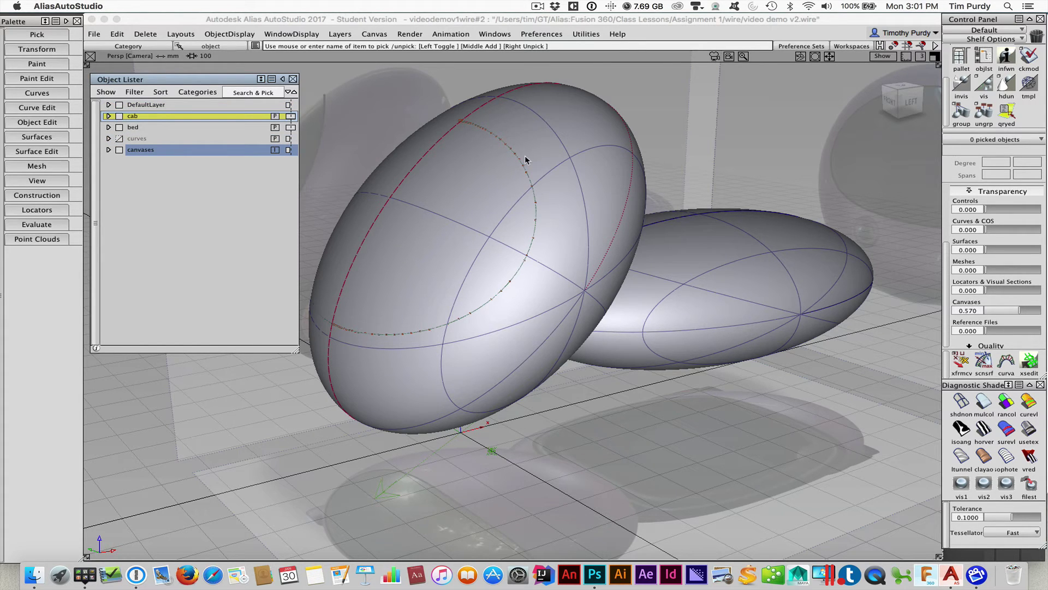
- Make curves current, trial-move the curve's top edit point, then undo the move
left_click(133, 141)
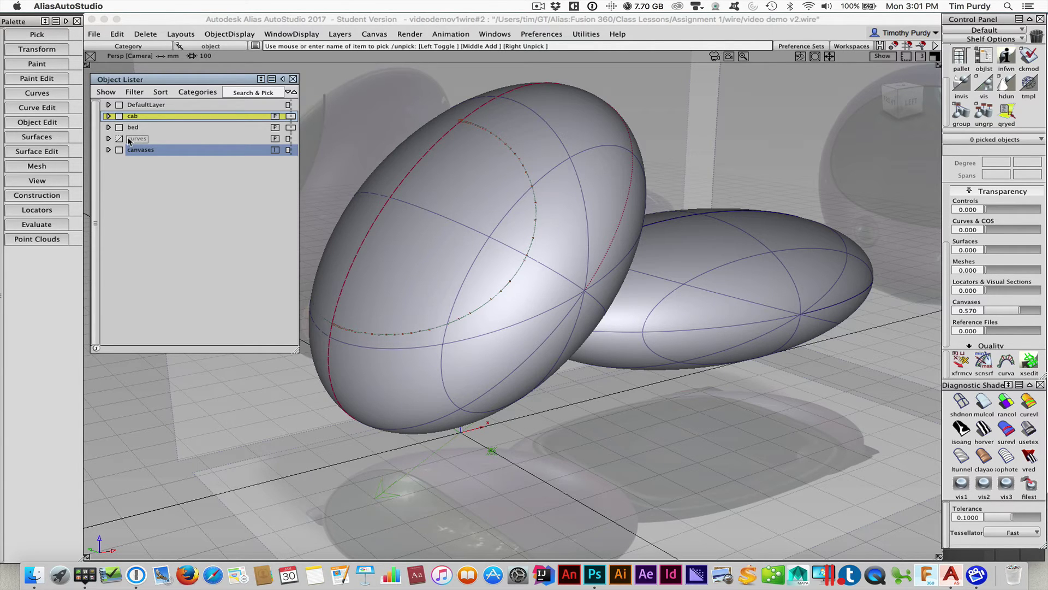
left_click(449, 117, "ctrl+shift")
left_click_drag(449, 117, 485, 93, "ctrl+shift")
left_click(411, 109)
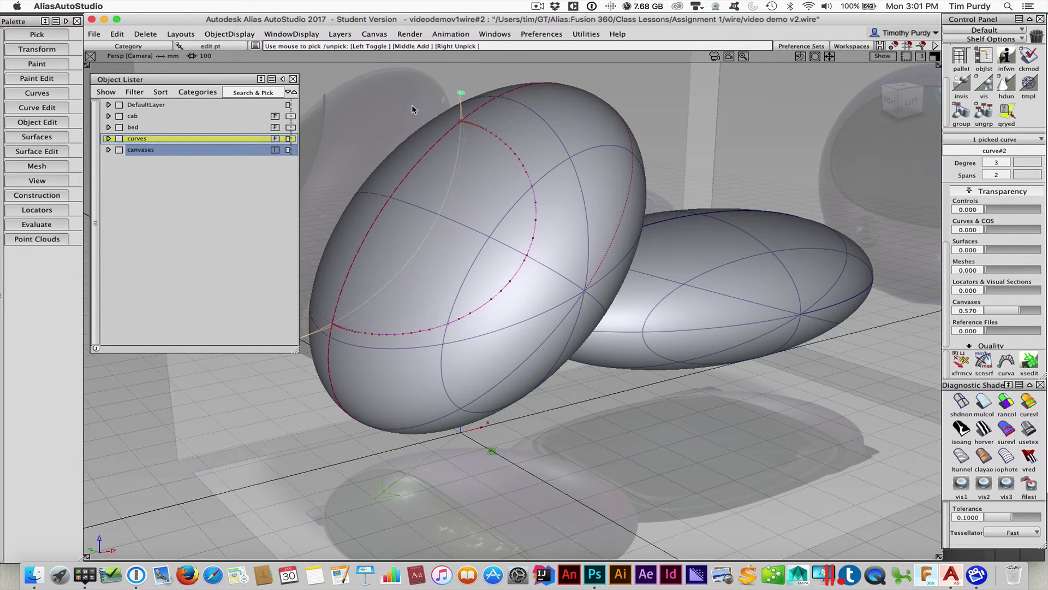
middle_click(411, 103, "ctrl+shift")
middle_click_drag(411, 103, 406, 81, "ctrl+shift")
left_click_drag(400, 86, 409, 85)
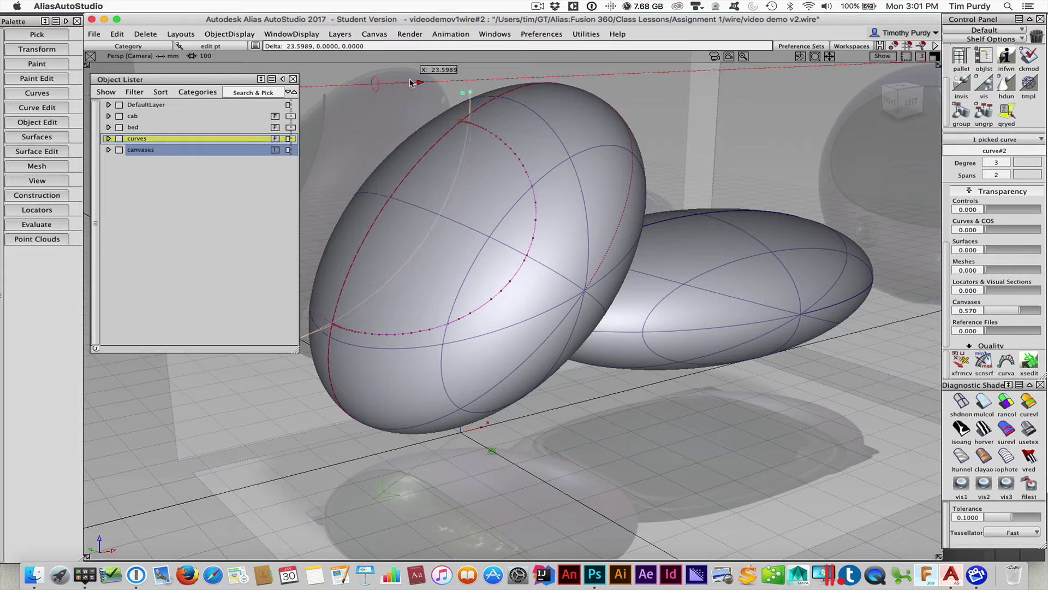
key("super+z")
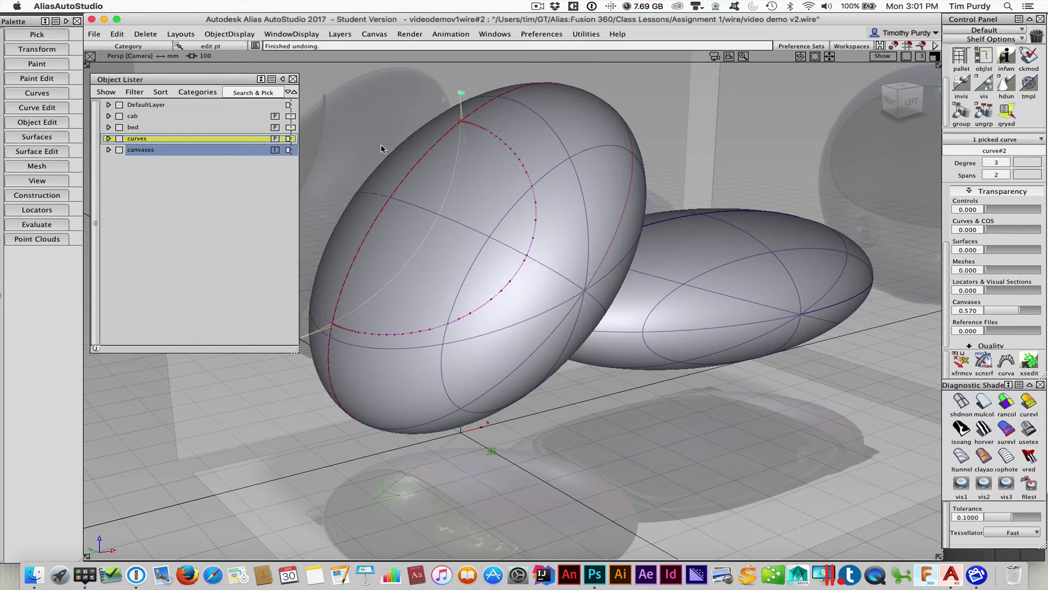
- Deselect everything, make cab the current layer, and close the Object Lister
left_click_drag(386, 143, 373, 103, "ctrl+shift")
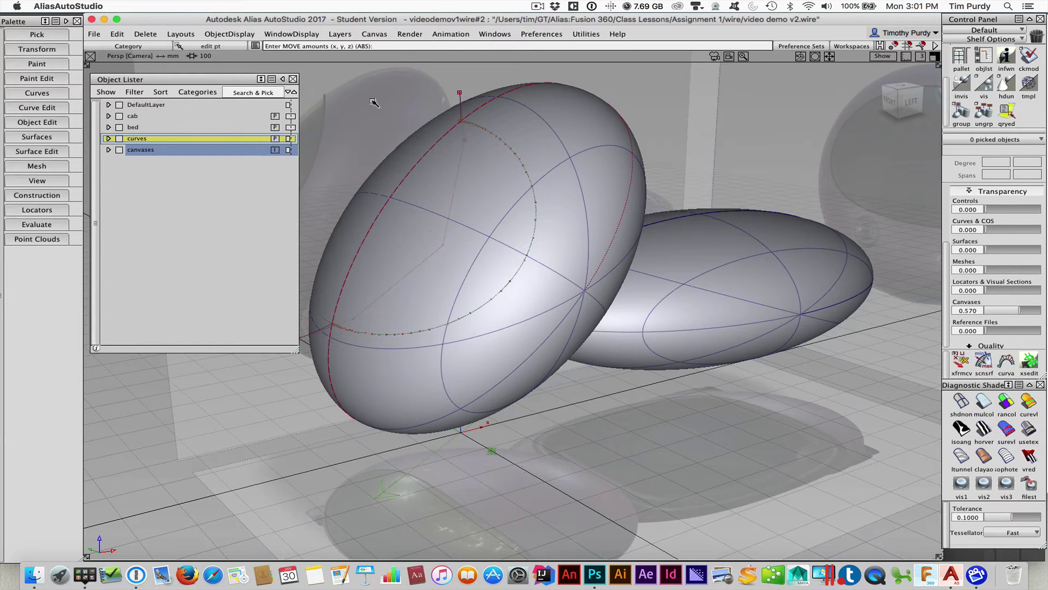
left_click(136, 118)
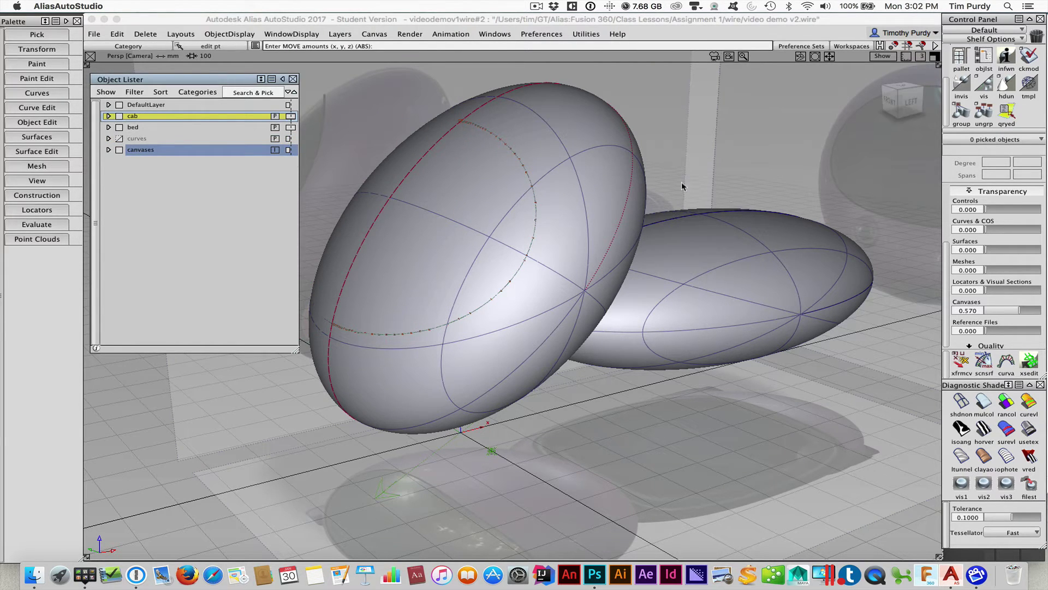
left_click(293, 79)
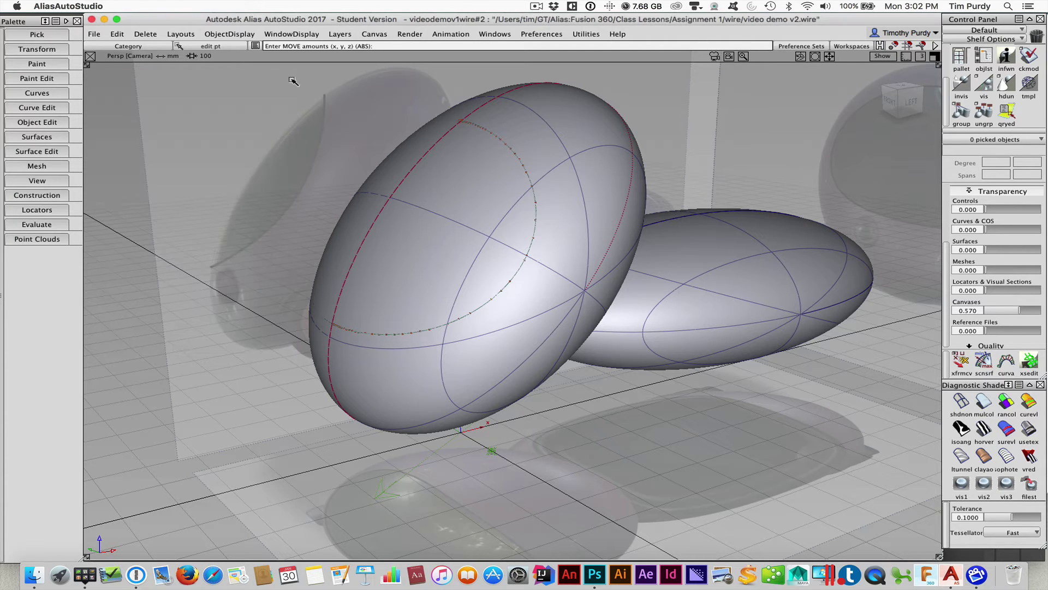
- Trim-divide the upright egg along the curve-on-surface into a windshield patch and shell
left_click(53, 152)
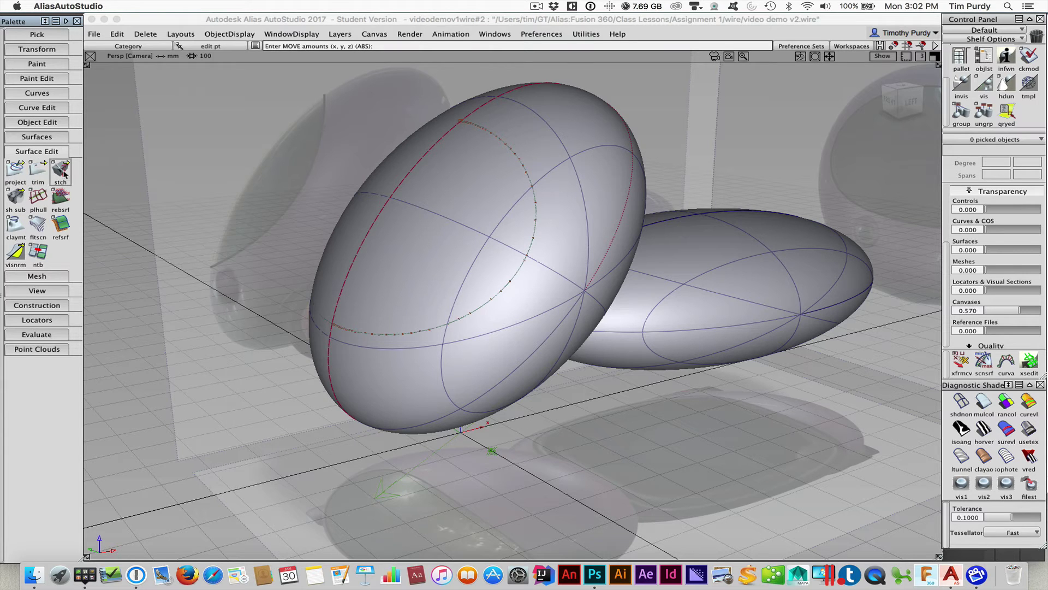
left_click(41, 174)
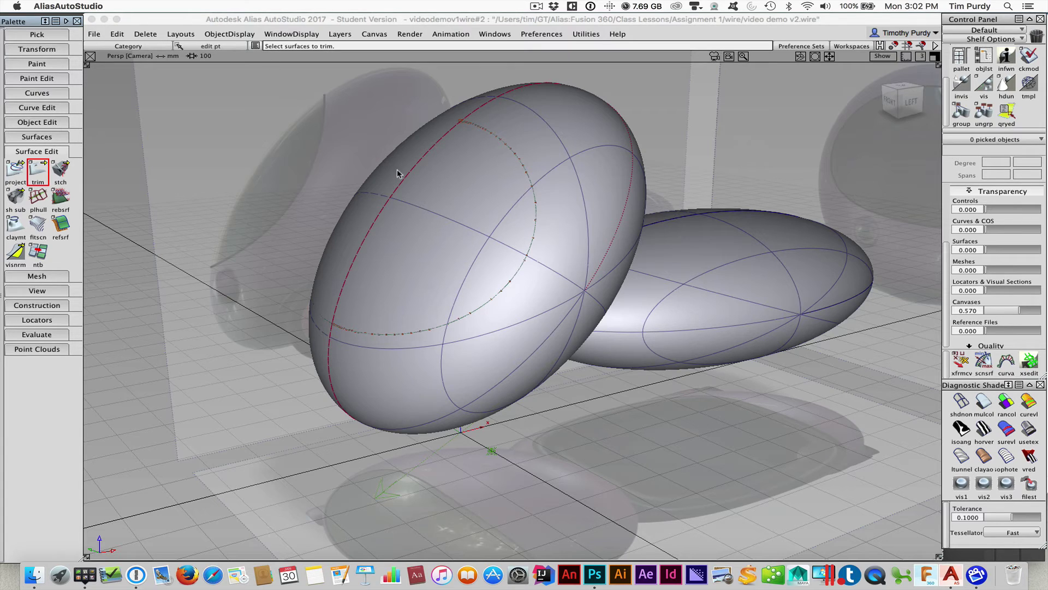
left_click(435, 214)
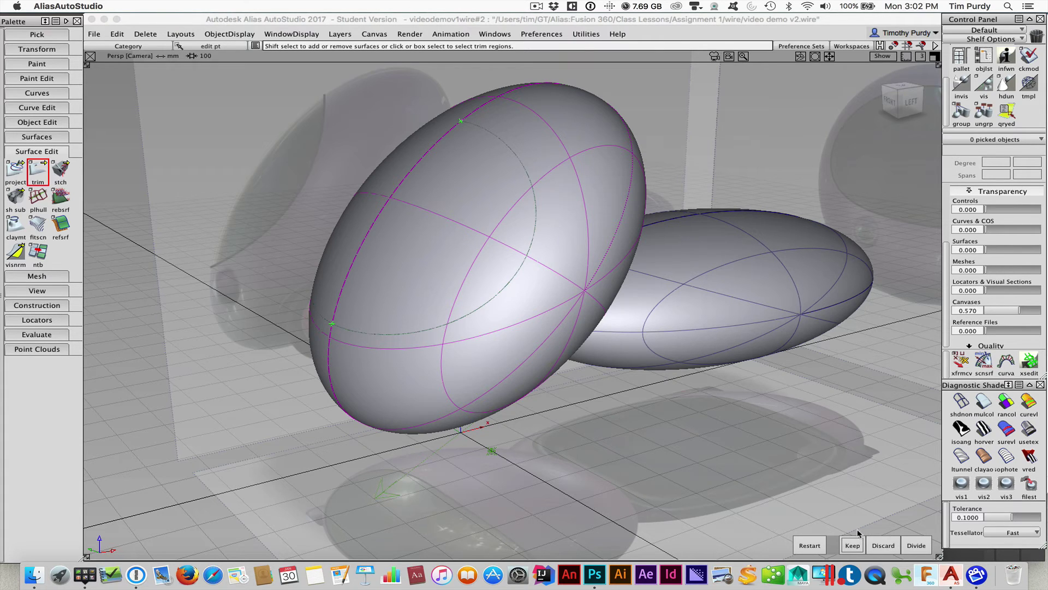
left_click(458, 268)
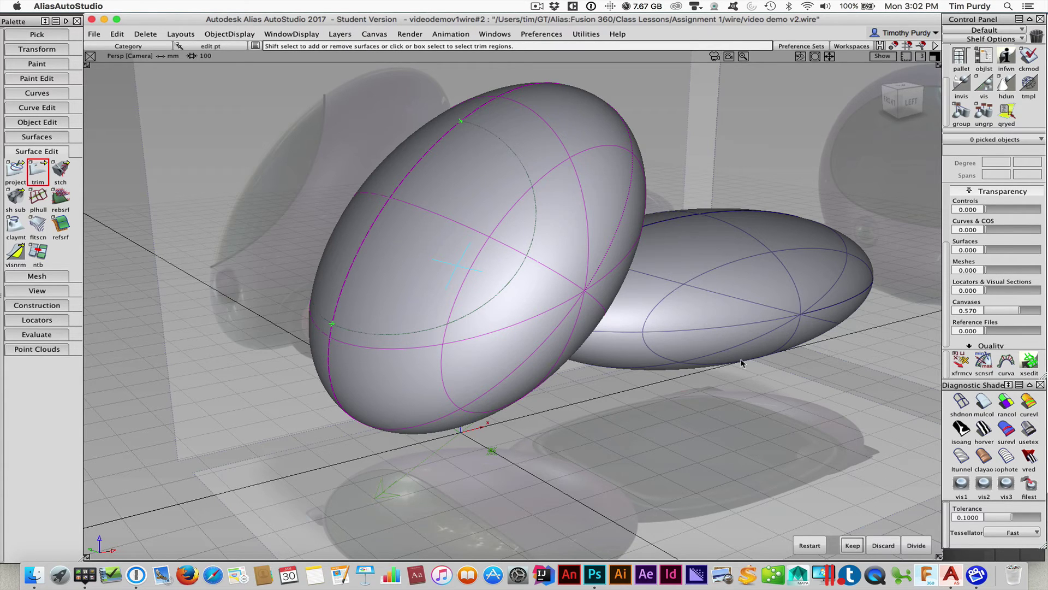
left_click(915, 545)
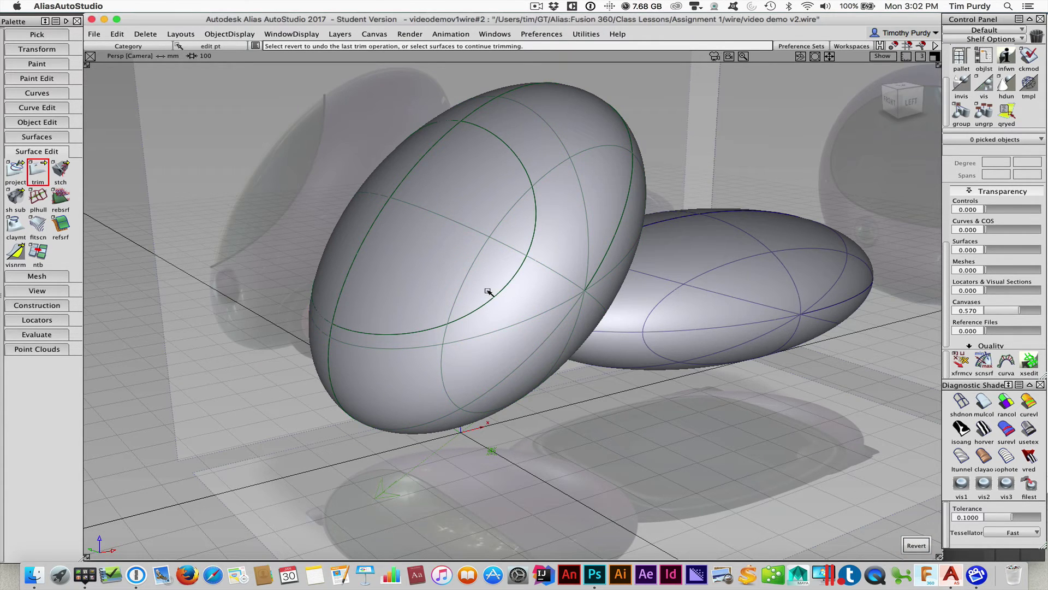
mouse_move(486, 291)
left_mouse_down("ctrl+shift")
mouse_move(485, 258)
mouse_move(482, 273)
left_mouse_up("ctrl+shift")
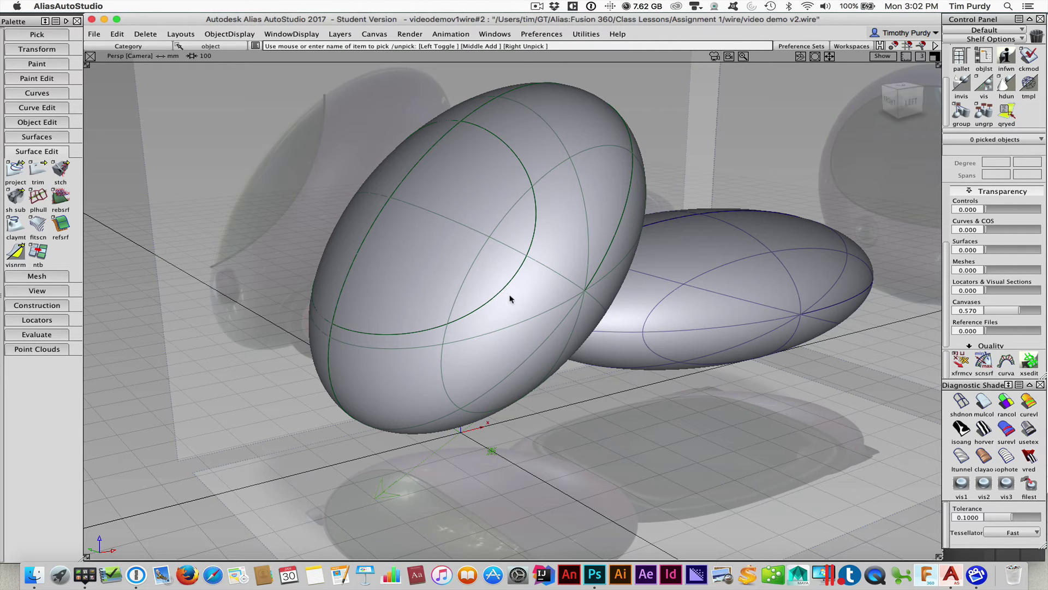
left_click(505, 291)
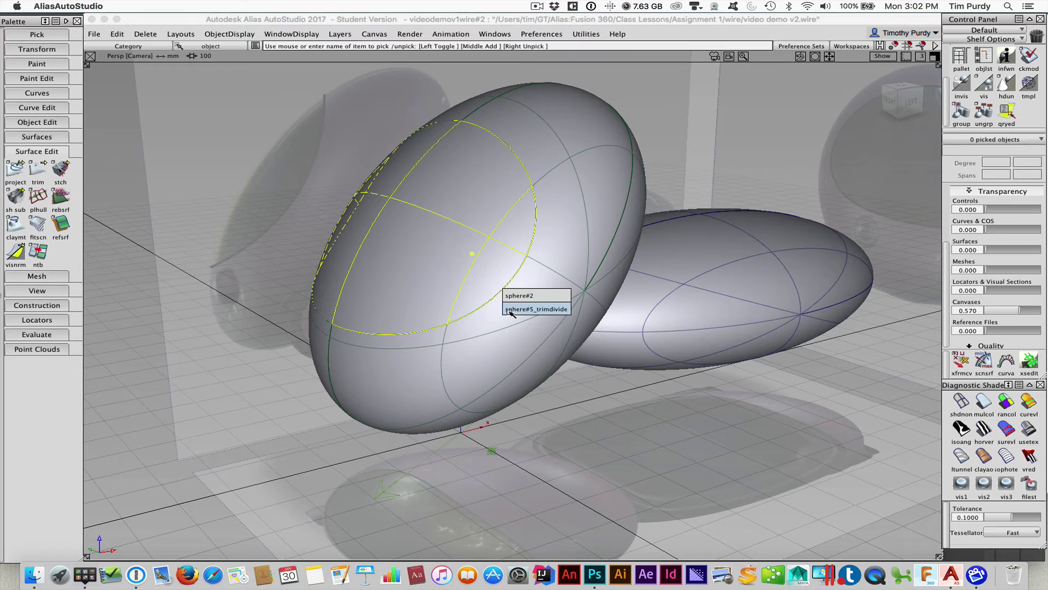
left_click(530, 333)
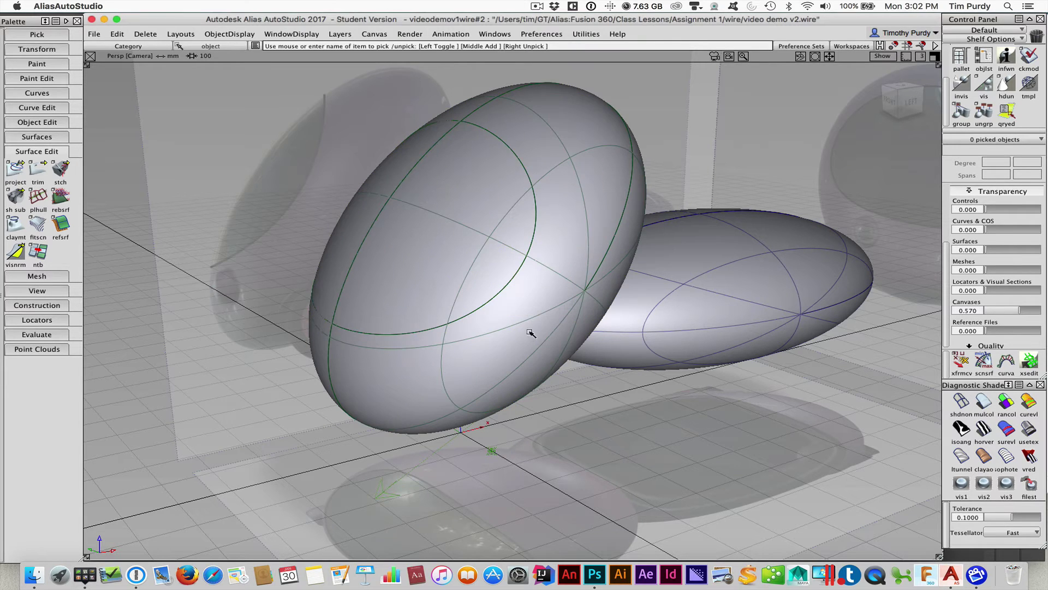
left_click(1000, 402)
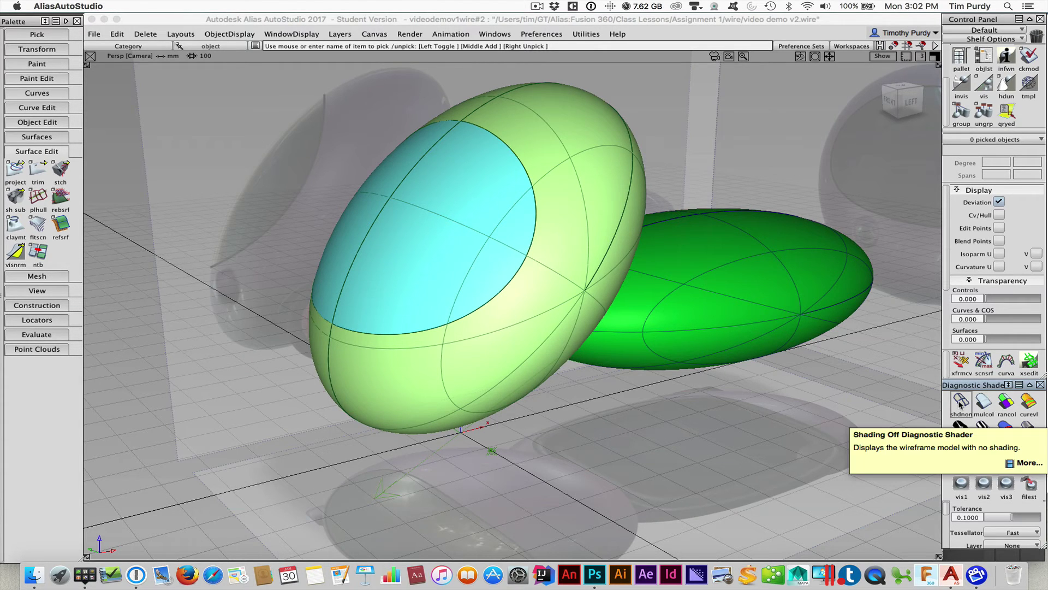
left_click(960, 404)
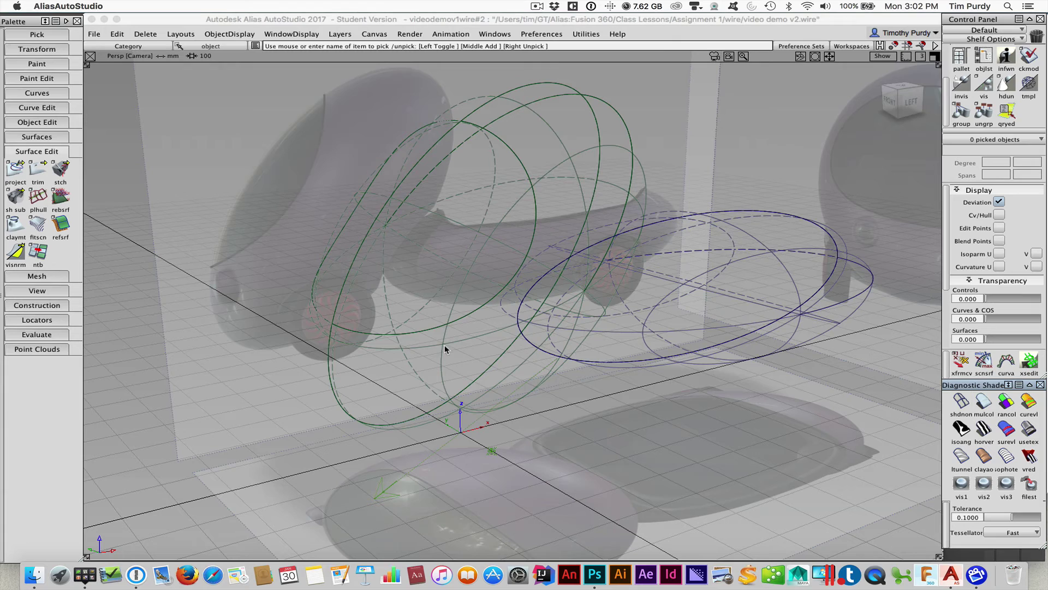
right_click_drag(415, 353, 437, 355, "ctrl+shift")
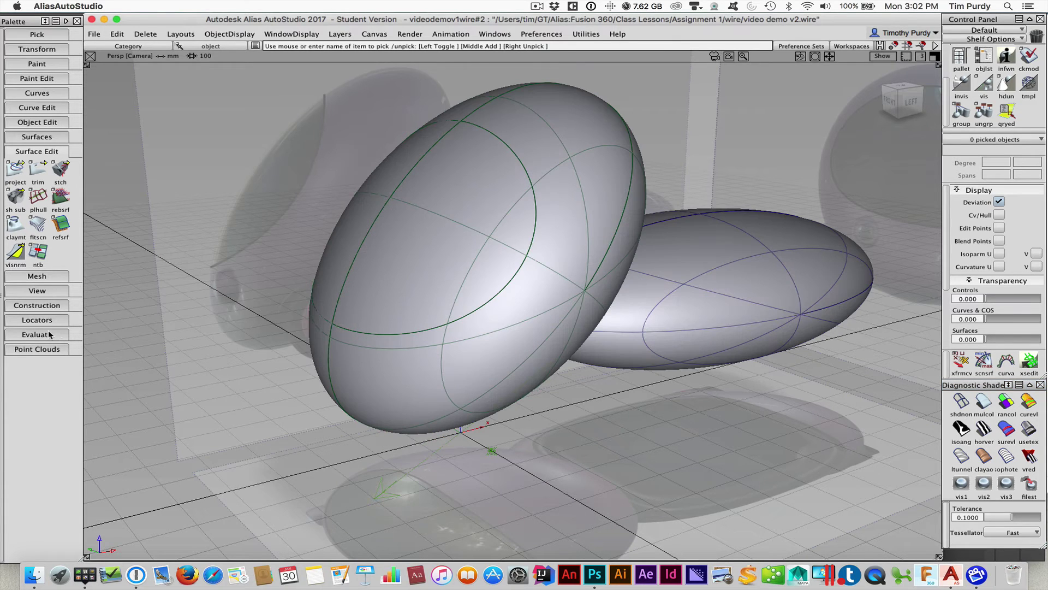
- Collapse Surface Edit and open the Rolled Edge > Tubular Offset option box
left_click(37, 151)
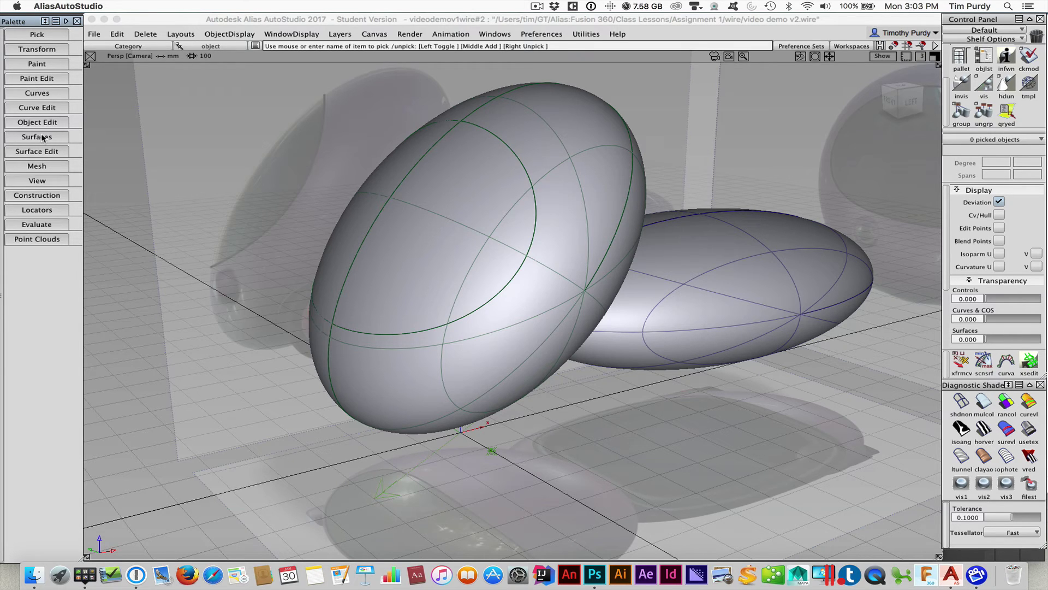
left_click(42, 138)
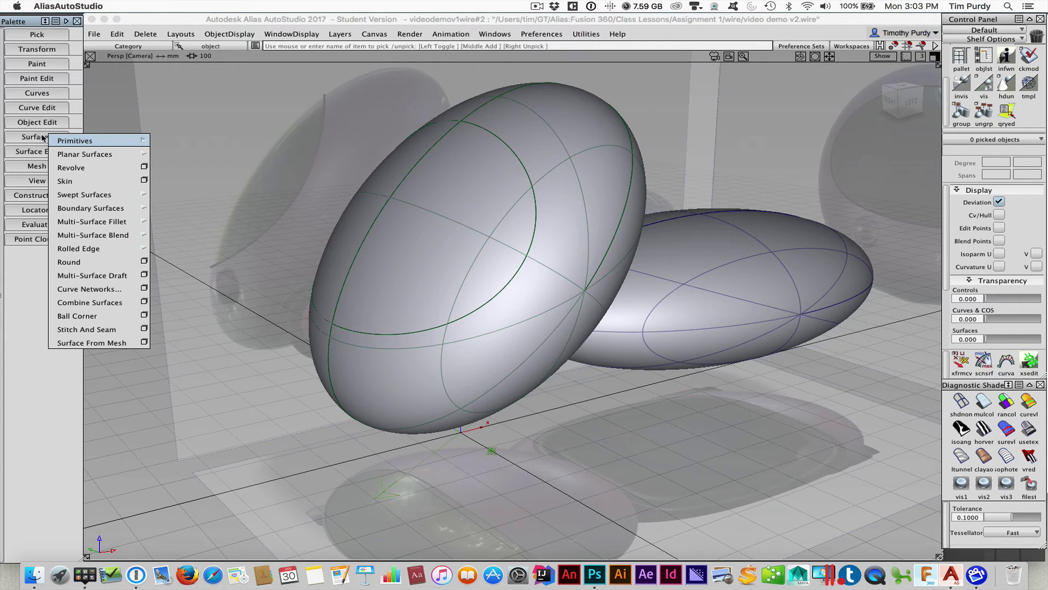
left_click(85, 249)
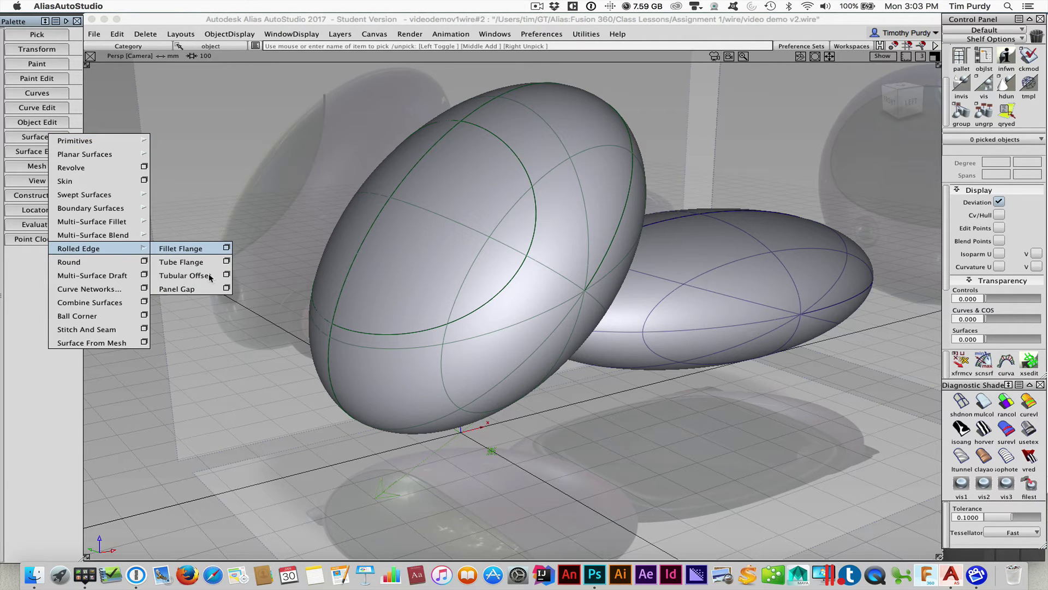
left_click(226, 274)
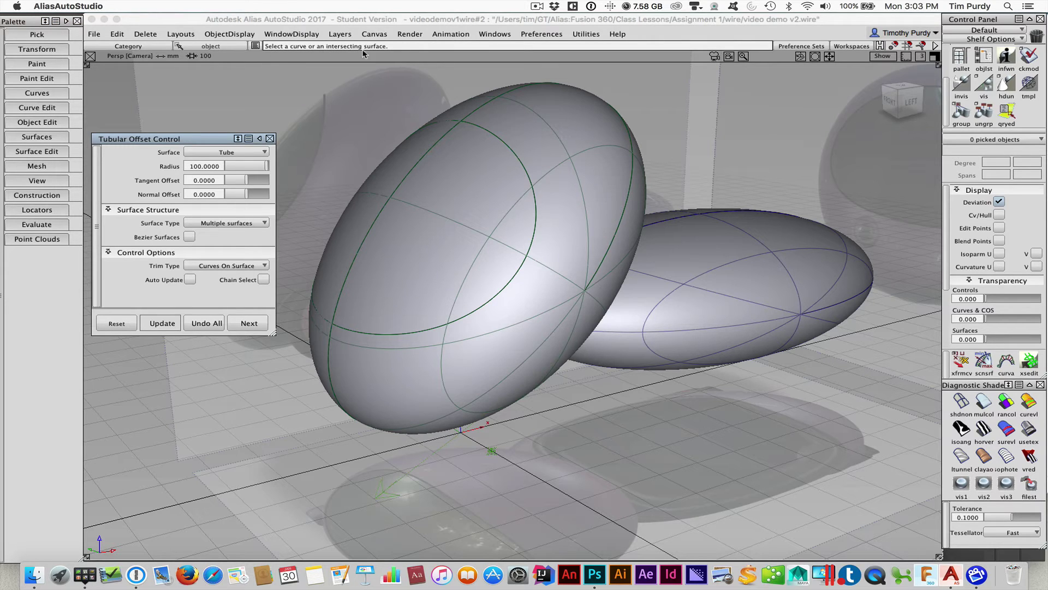
- Build a tubular offset of radius 3 along the windshield opening's trim edge
left_click(494, 136)
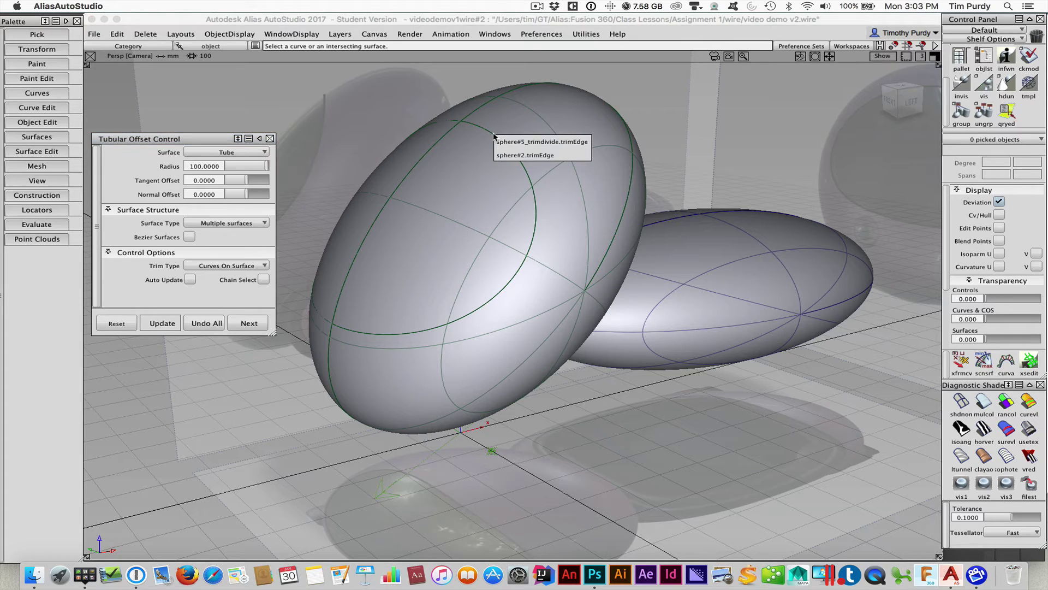
left_click(541, 144)
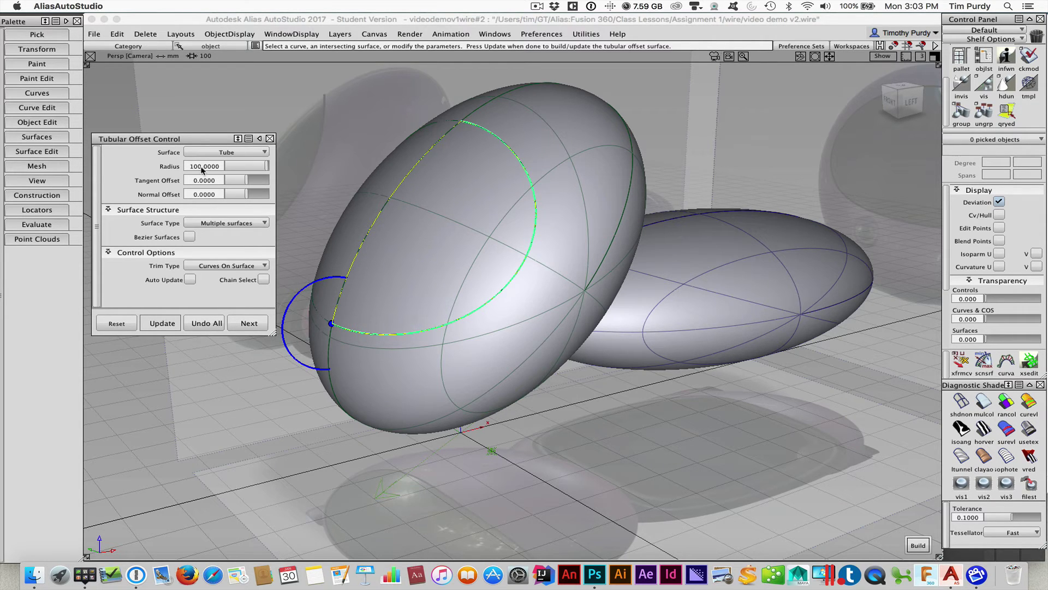
left_click(219, 166)
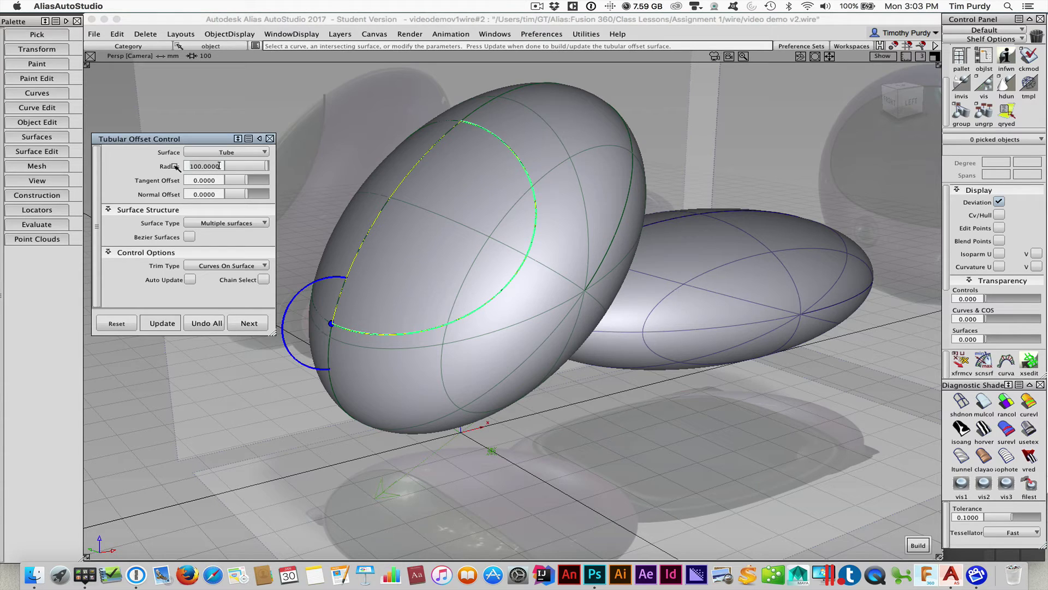
key("BackSpace")
key("BackSpace")
key("BackSpace")
key("BackSpace")
key("BackSpace")
key("BackSpace")
key("BackSpace")
key("BackSpace")
type("3")
key("Return")
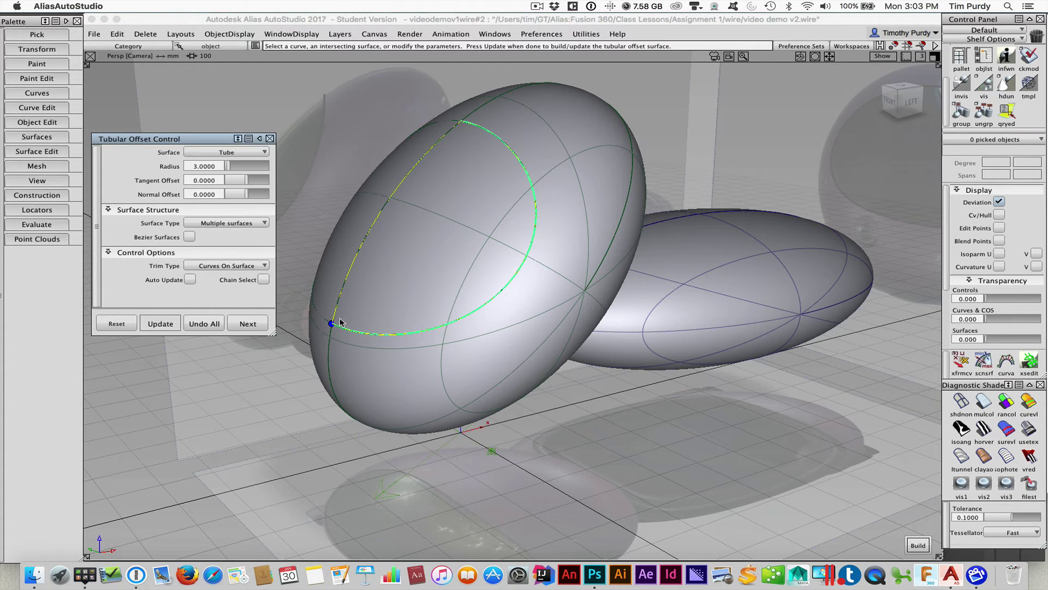
left_click(918, 541)
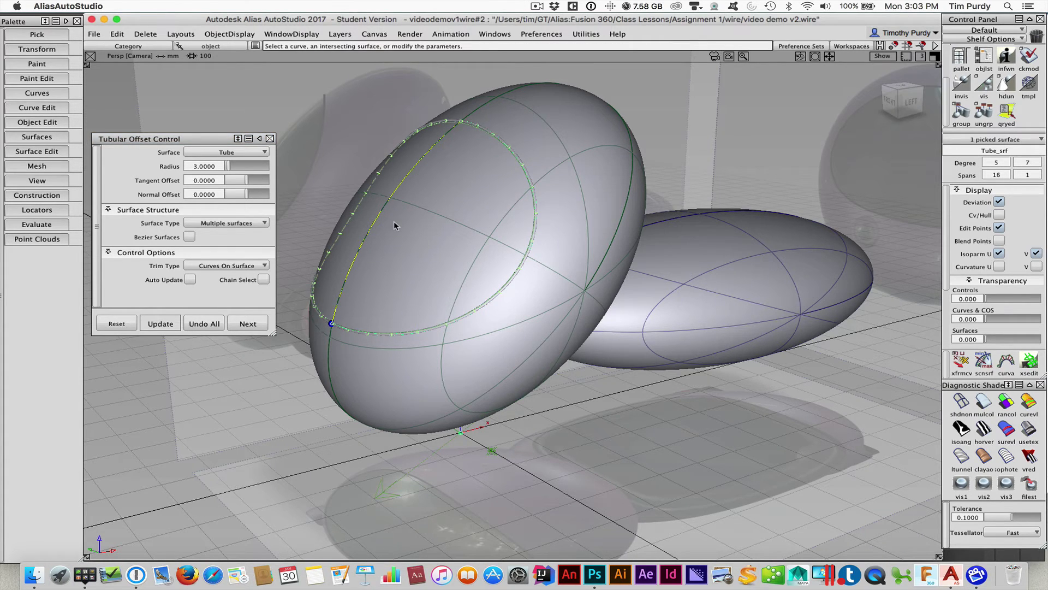
- With live update on, try tangent offsets of 1 and -1 and a normal offset
right_click_drag(396, 224, 434, 231, "alt+shift")
left_click_drag(433, 232, 402, 342, "alt+shift")
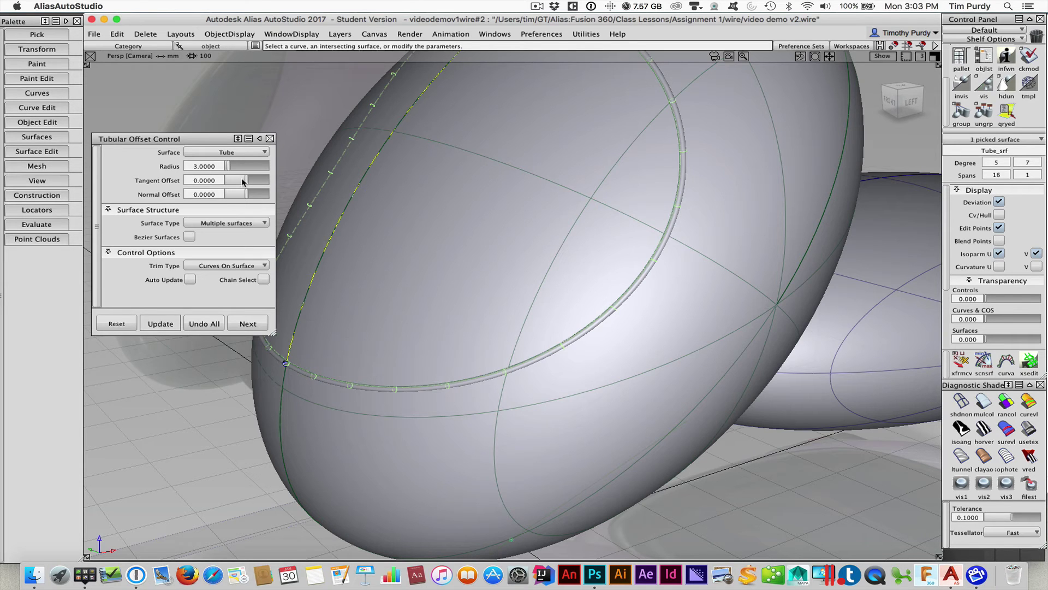
left_click_drag(245, 182, 255, 179)
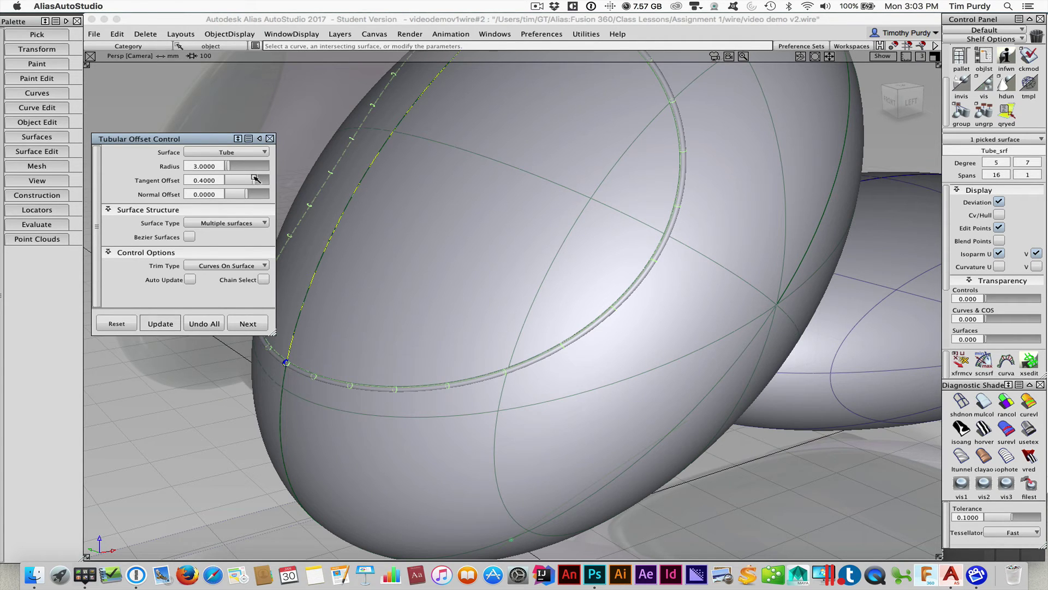
left_click(189, 279)
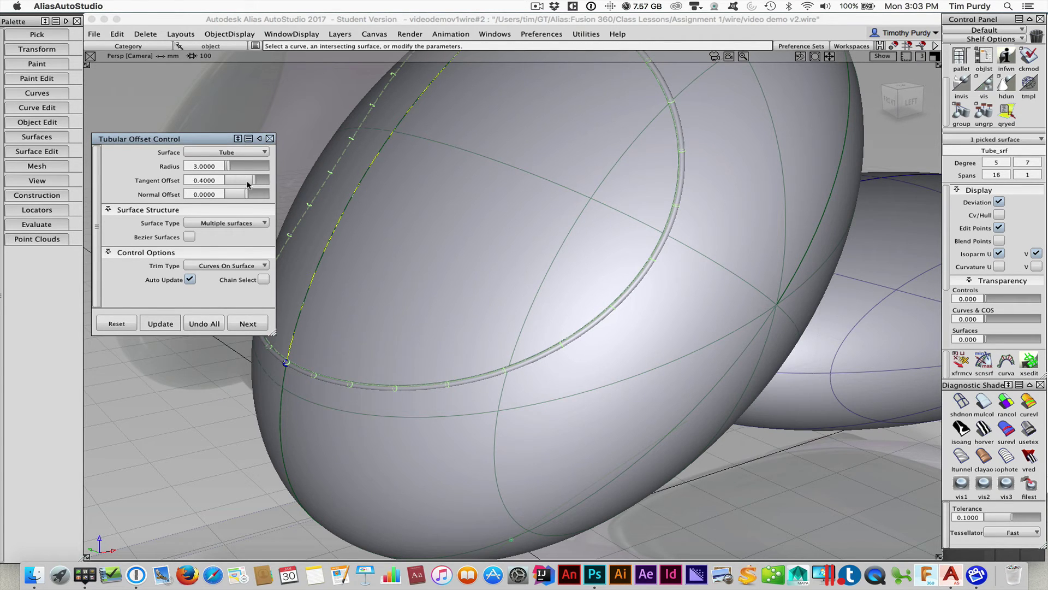
left_click_drag(253, 182, 272, 183)
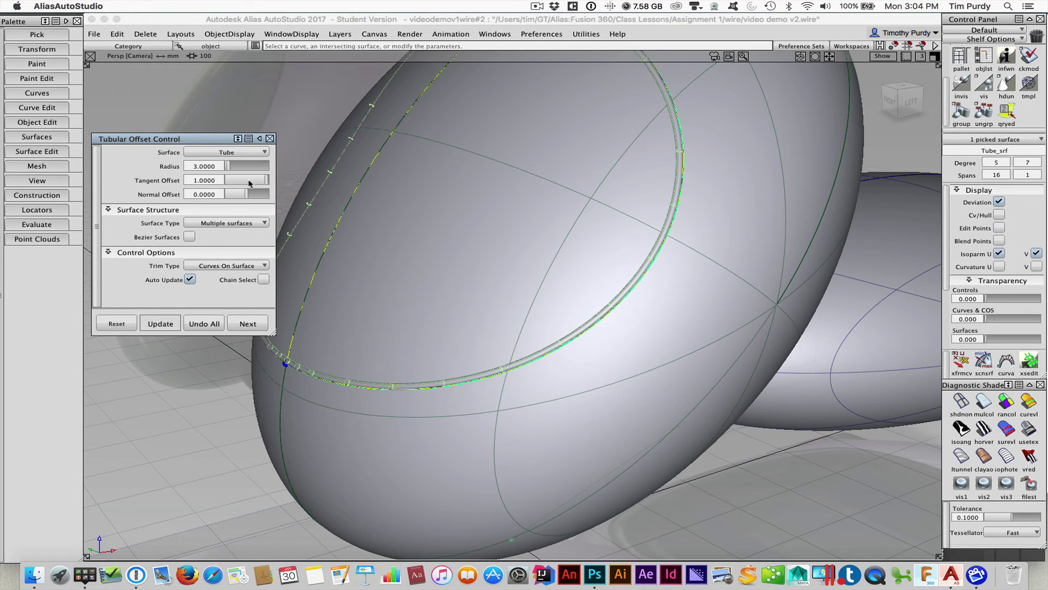
left_click_drag(249, 184, 220, 182)
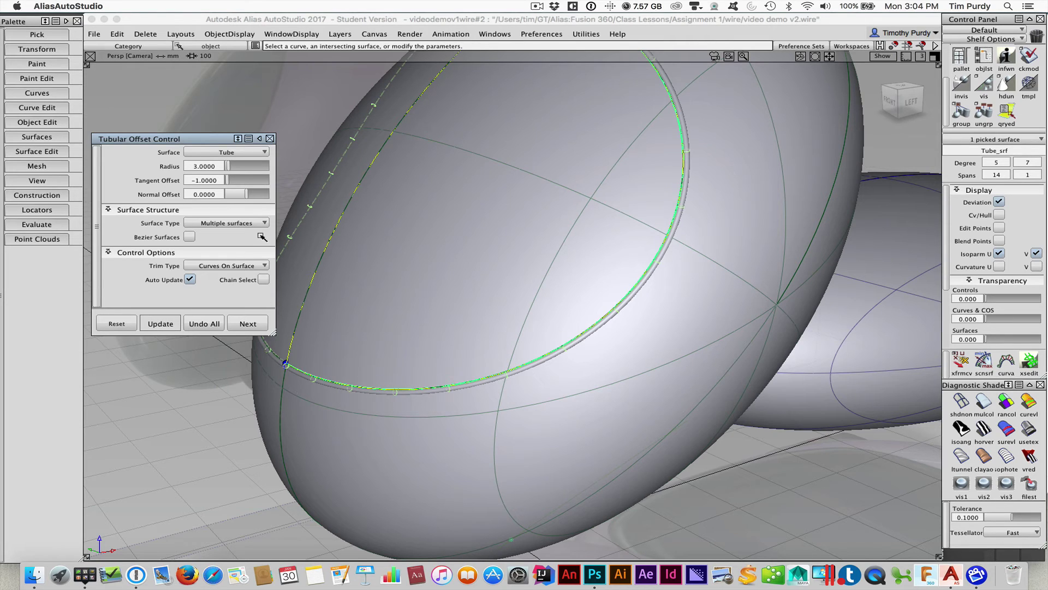
mouse_move(251, 195)
left_mouse_down()
mouse_move(276, 196)
mouse_move(244, 195)
left_mouse_up()
- Test a -0.2 normal offset, then set the normal and tangent offsets back to 0
left_click(216, 194)
type("-0.2")
key("Return")
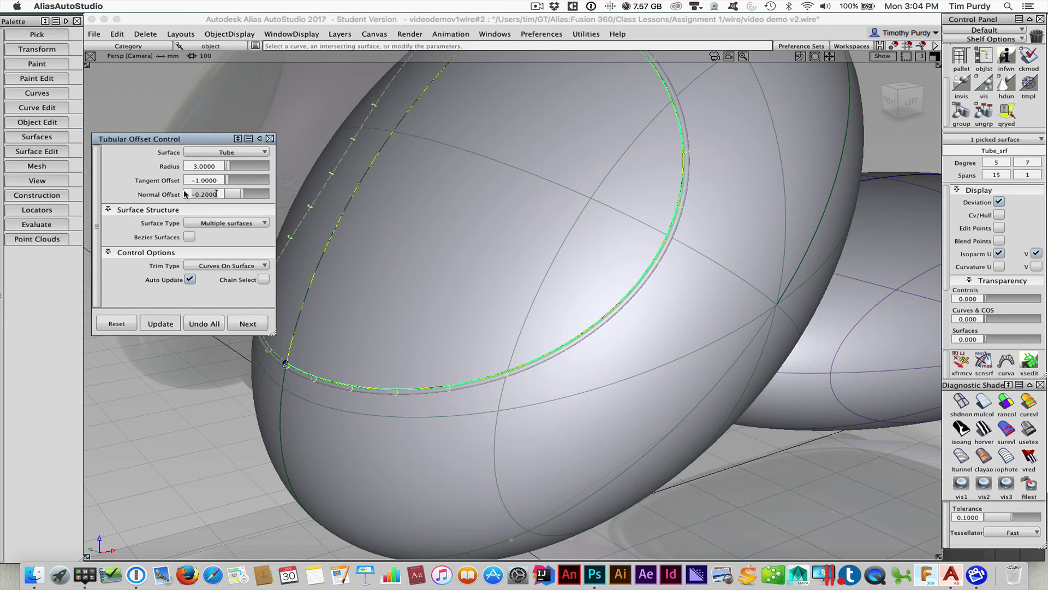
left_click(186, 194)
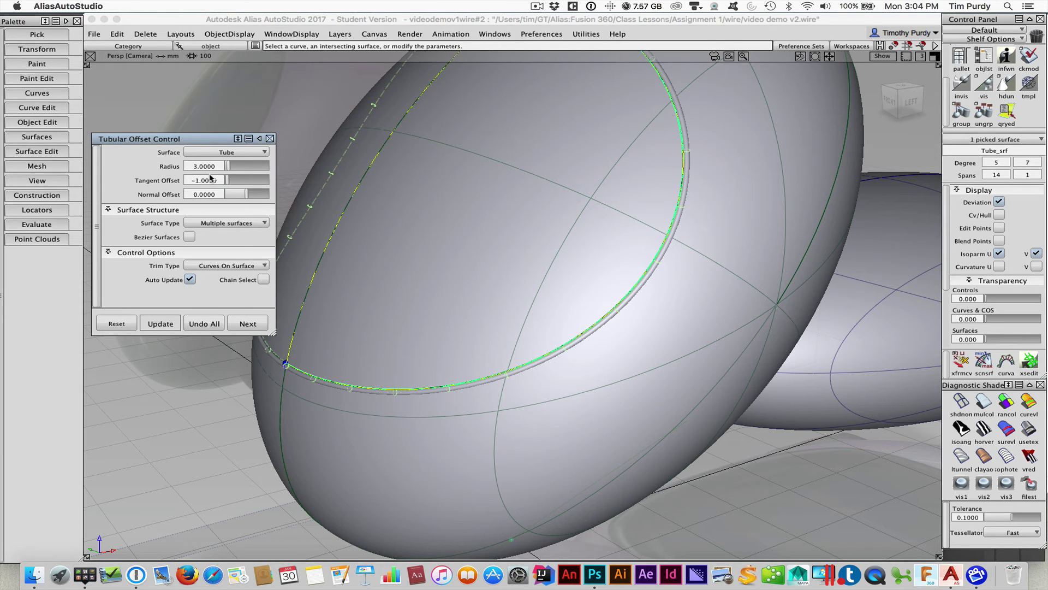
left_click(215, 180)
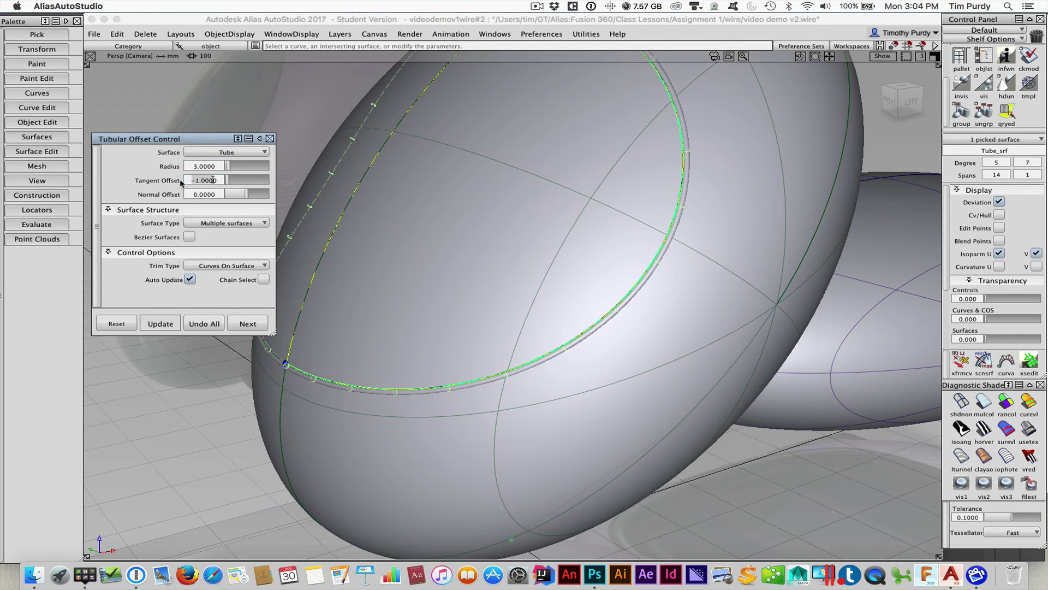
type("0")
key("Return")
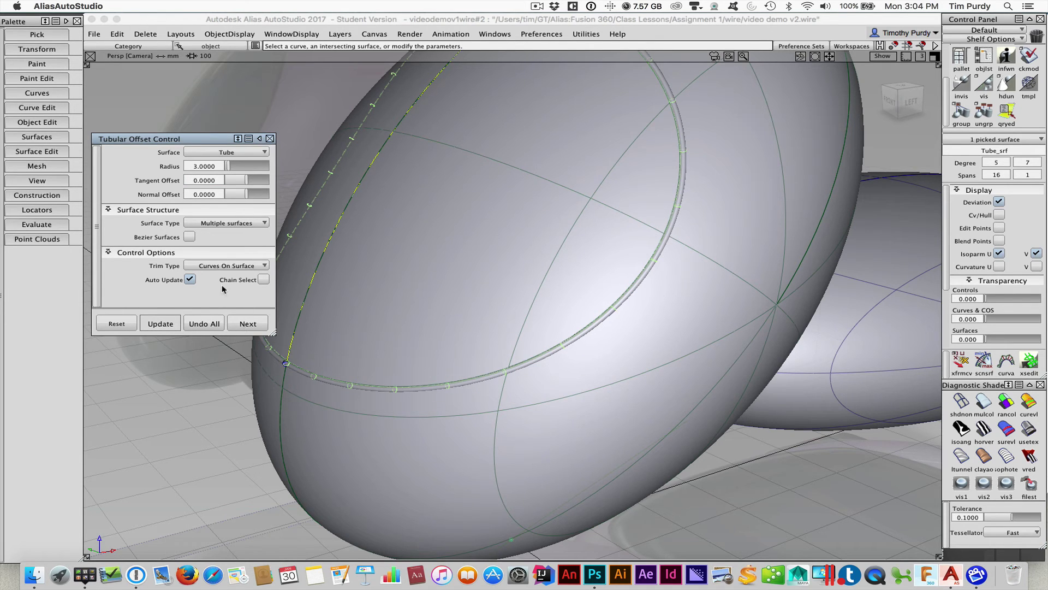
- Close the Tubular Offset controls, orbit around the cab and pick nothing
left_click(270, 138)
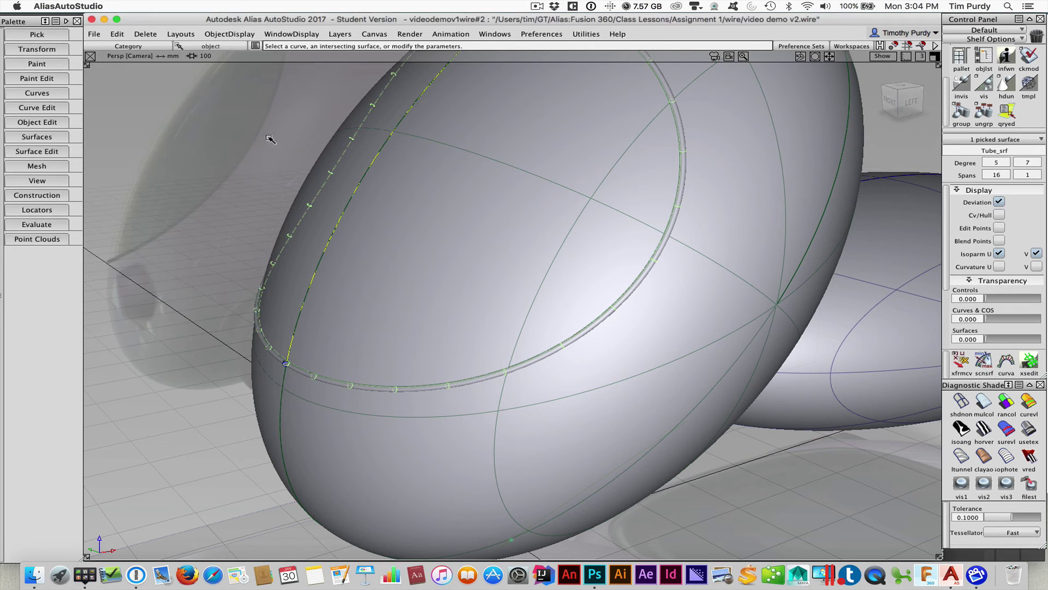
left_click_drag(466, 285, 362, 306, "alt+shift")
left_click(482, 286)
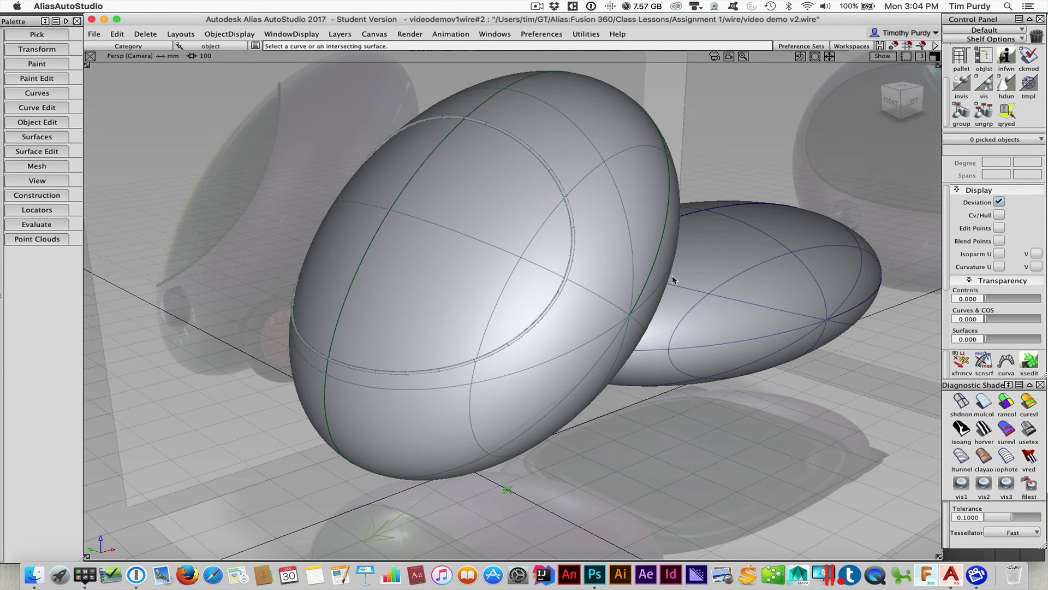
- Switch to Visualize mode and load Glass_Black from the Glass shader library
left_click(985, 30)
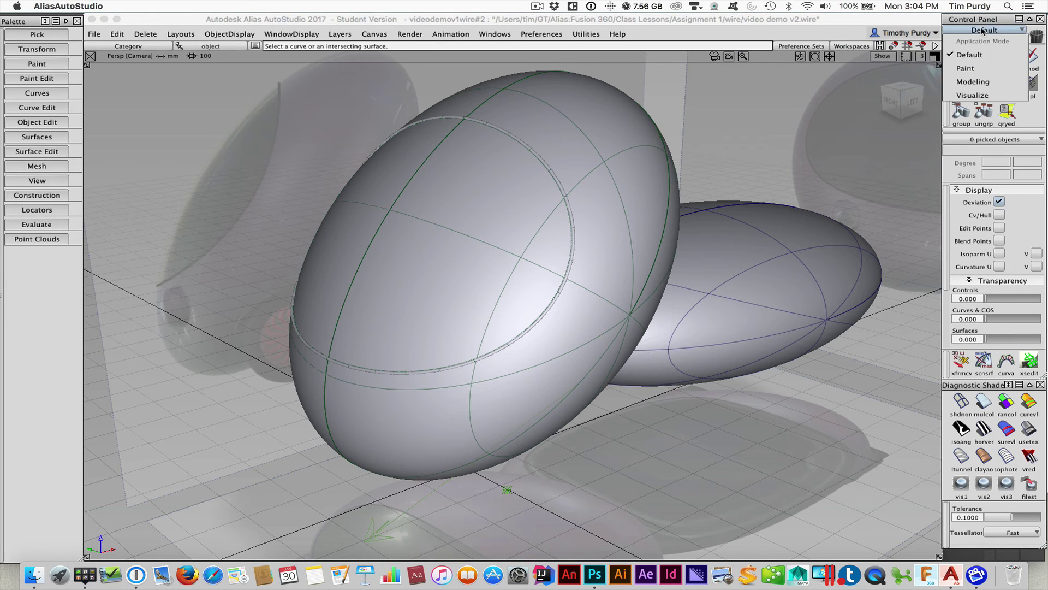
left_click(977, 95)
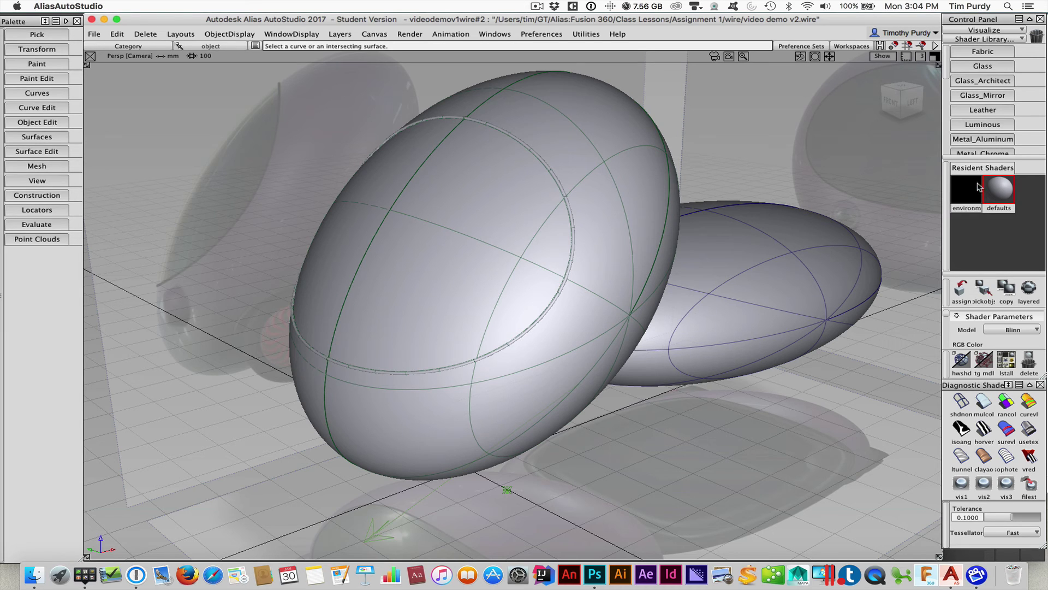
left_click(977, 66)
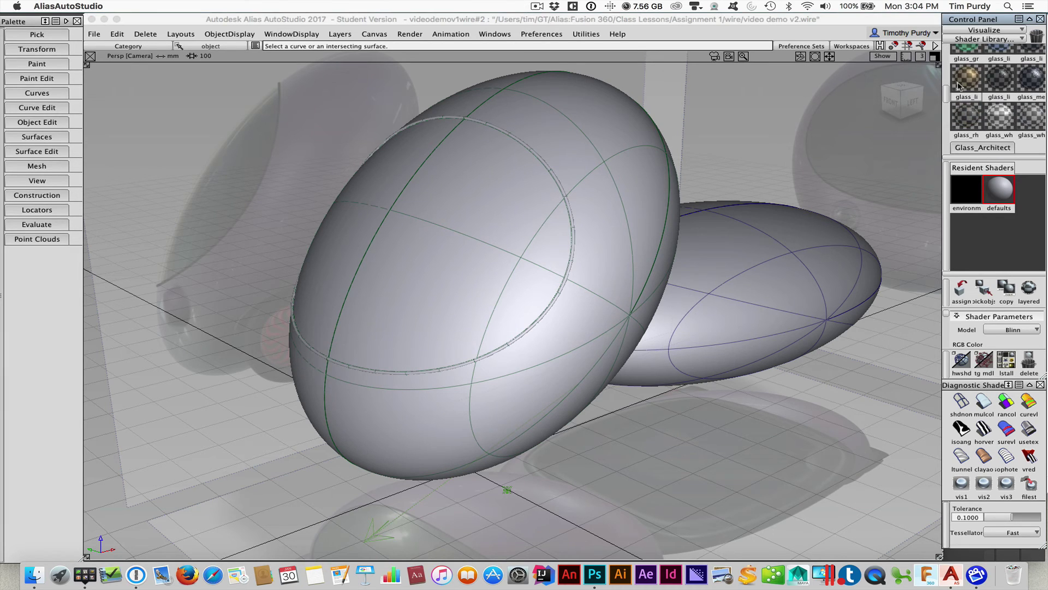
left_click_drag(949, 98, 950, 55)
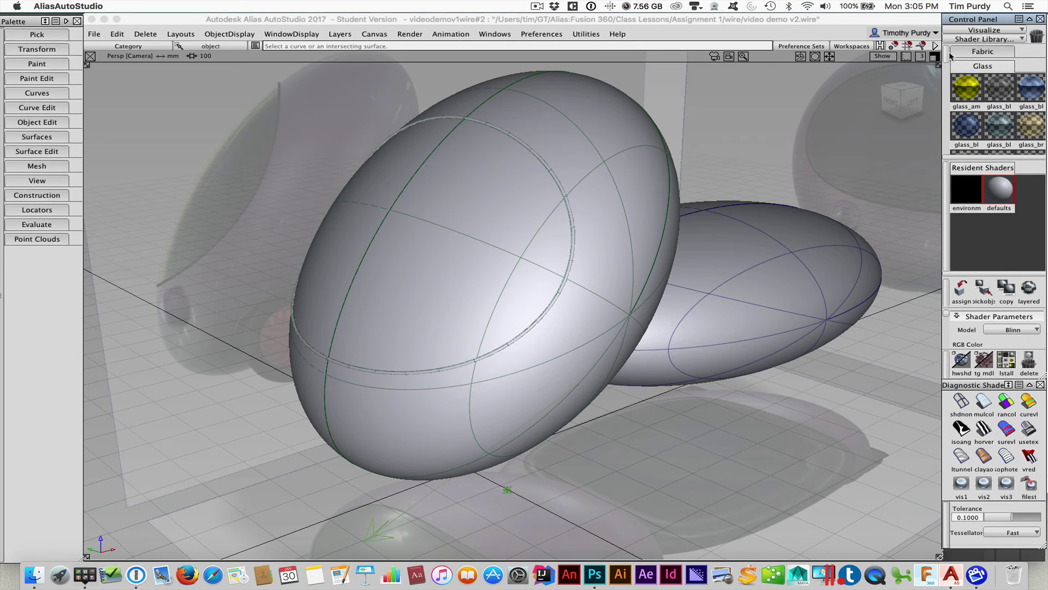
left_click(994, 87)
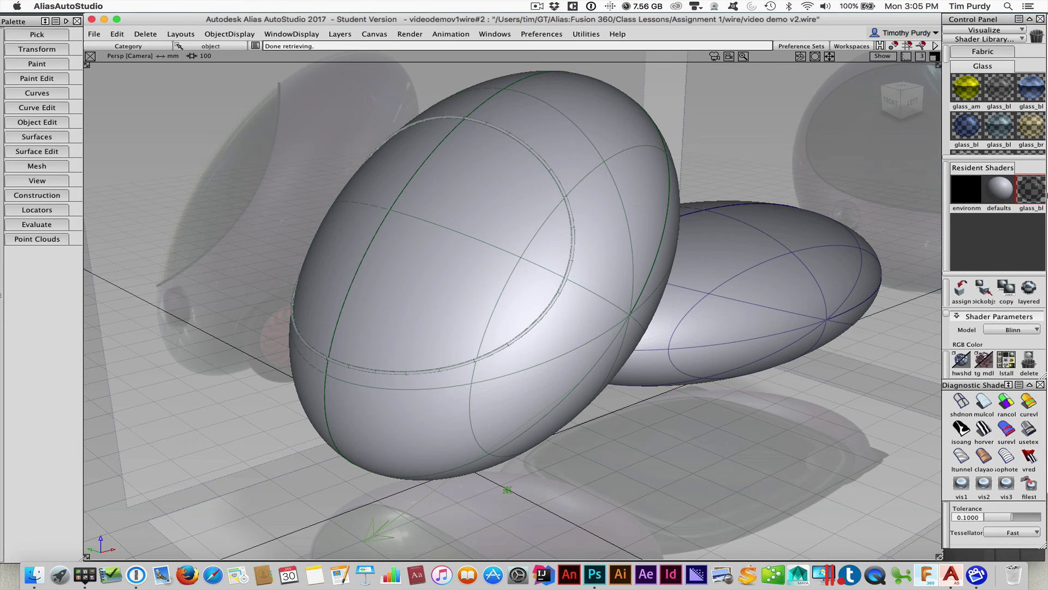
- Assign the Glass_Black shader to the windshield surface inside the opening
left_click_drag(524, 173, 522, 198, "ctrl+shift")
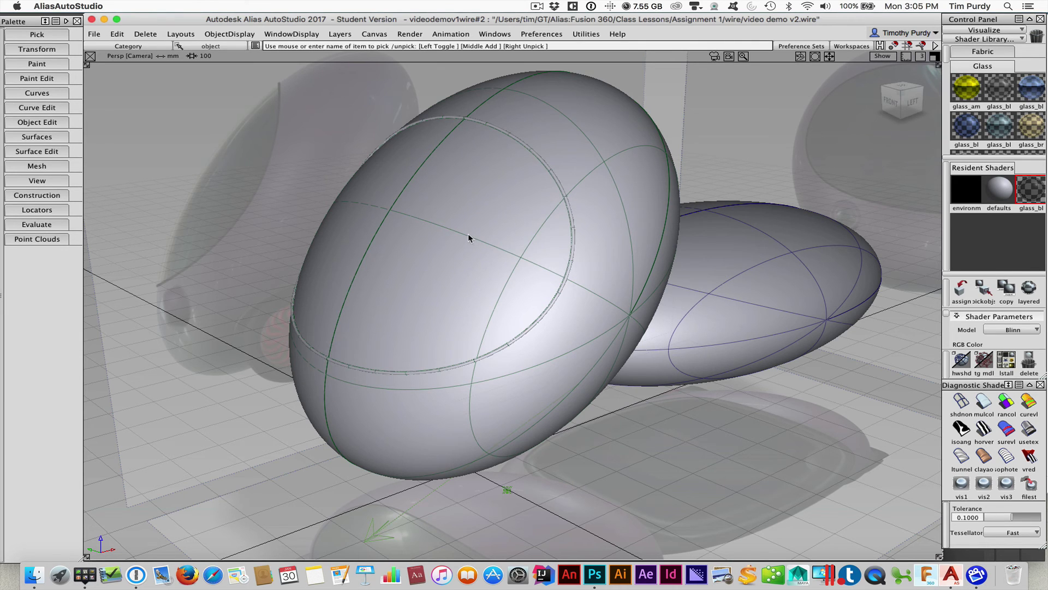
left_click(467, 234)
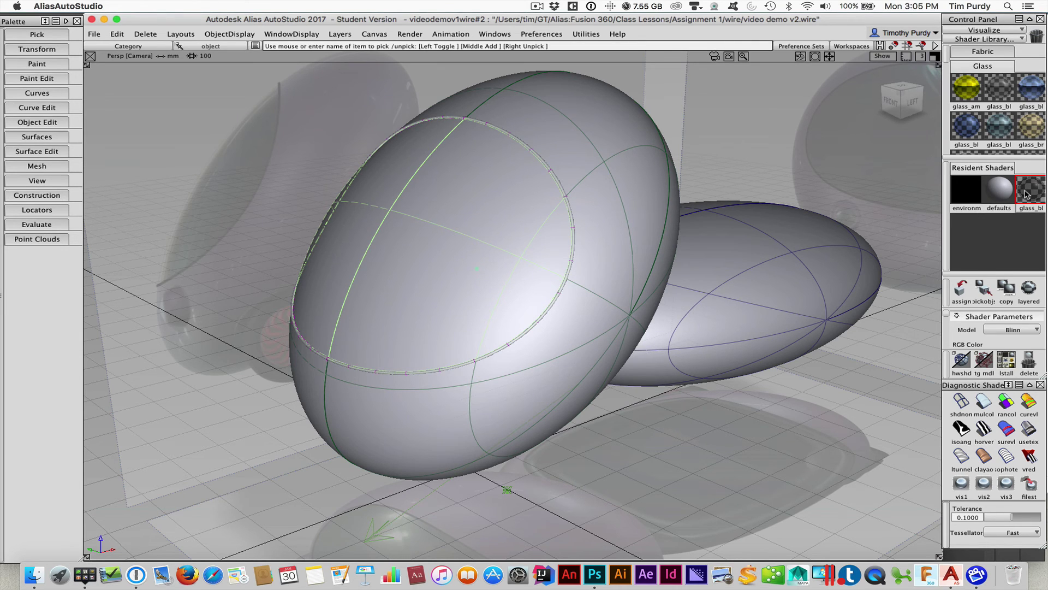
left_click(962, 289)
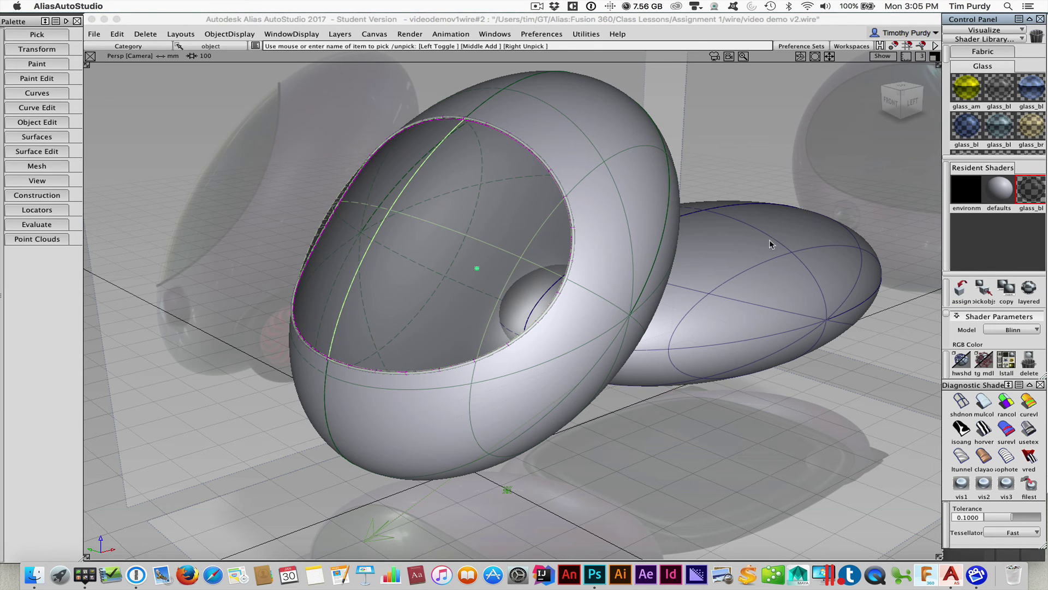
- Lower Glass_Black's transparency so the windshield reads as dark black glass
double_click(1032, 192)
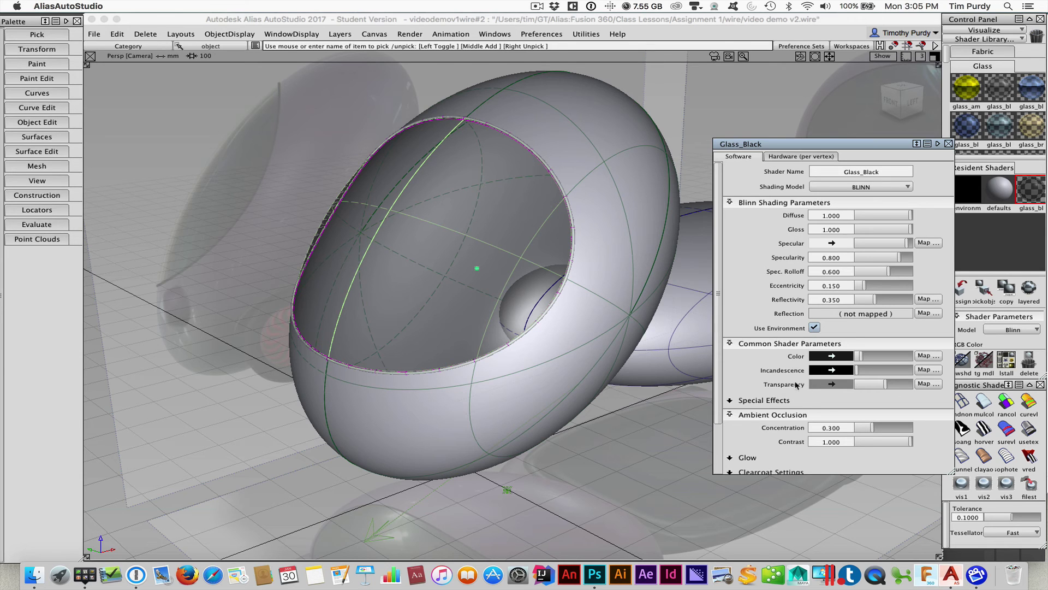
left_click_drag(886, 386, 864, 390)
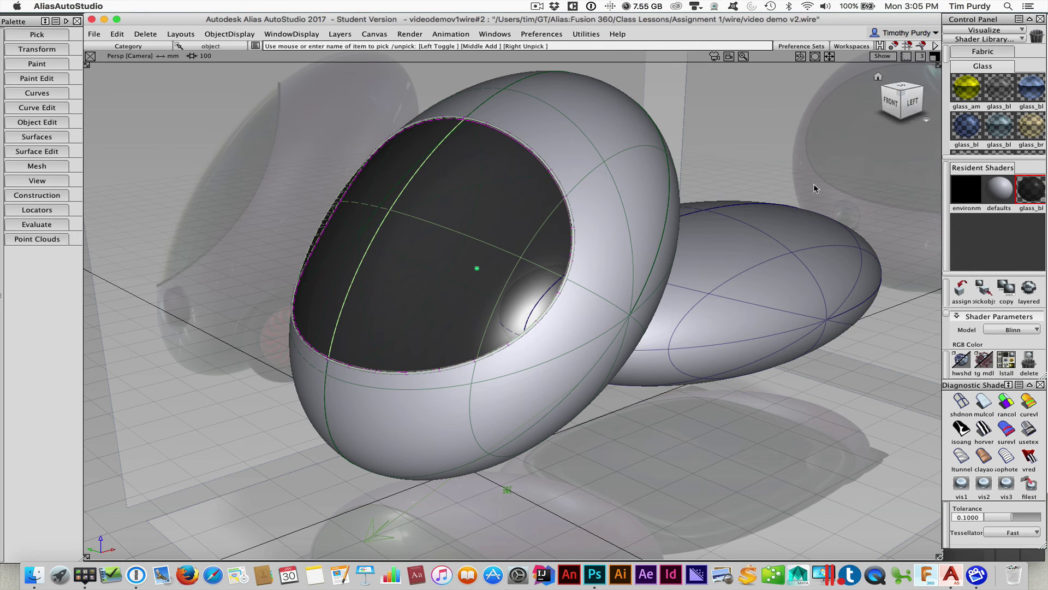
left_click(948, 144)
left_click_drag(765, 264, 621, 268, "ctrl+shift")
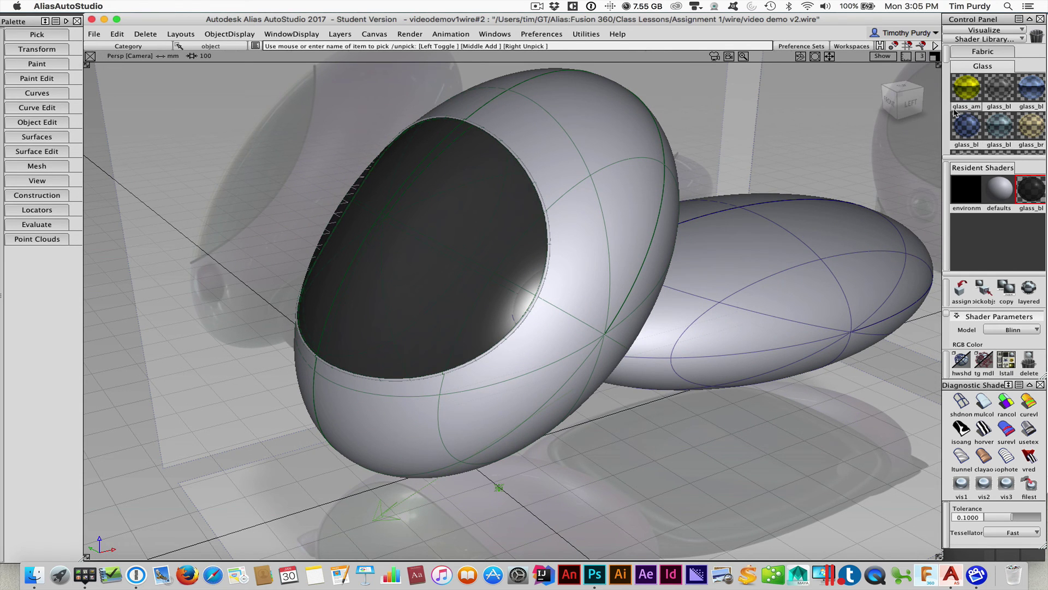
- Load Plastic_Black_Low_Gloss from the Plastics shader library into the scene
left_click(966, 69)
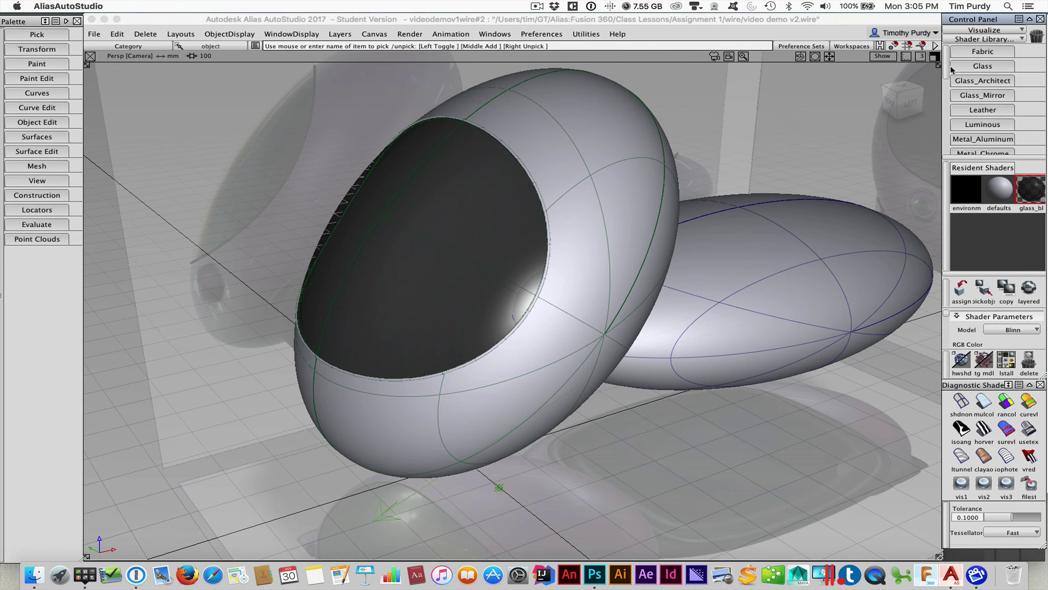
mouse_move(945, 68)
left_mouse_down()
mouse_move(948, 112)
mouse_move(947, 82)
left_mouse_up()
left_click(962, 128)
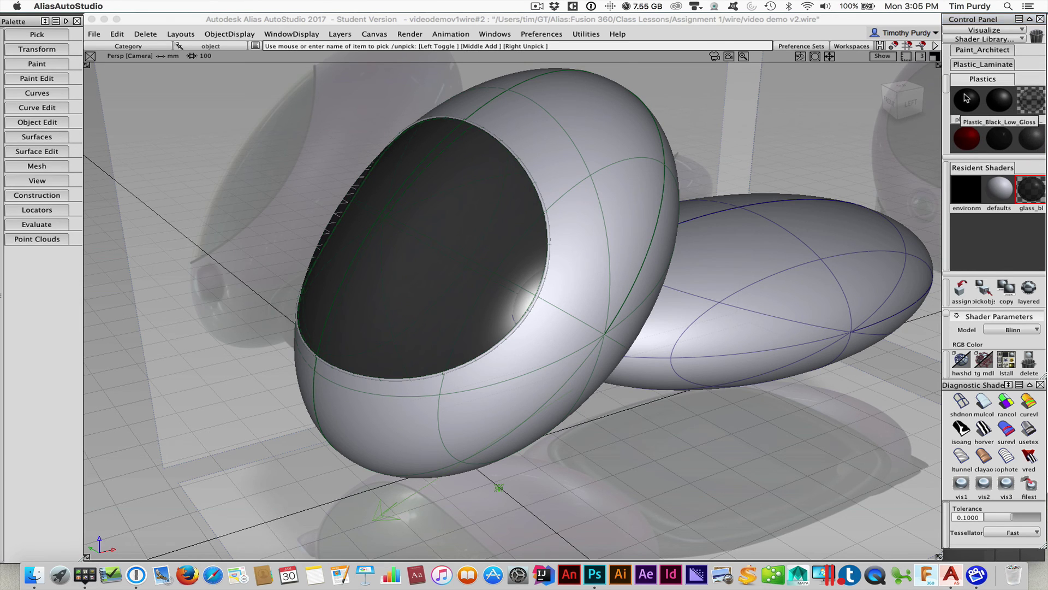
left_click(966, 98)
left_click(966, 99)
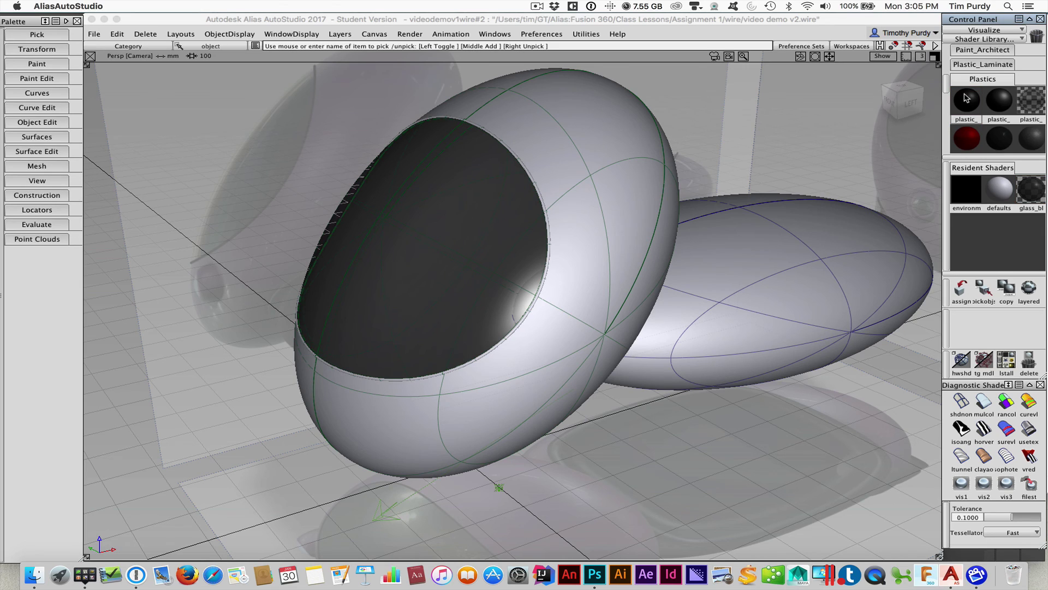
left_click_drag(967, 100, 967, 229)
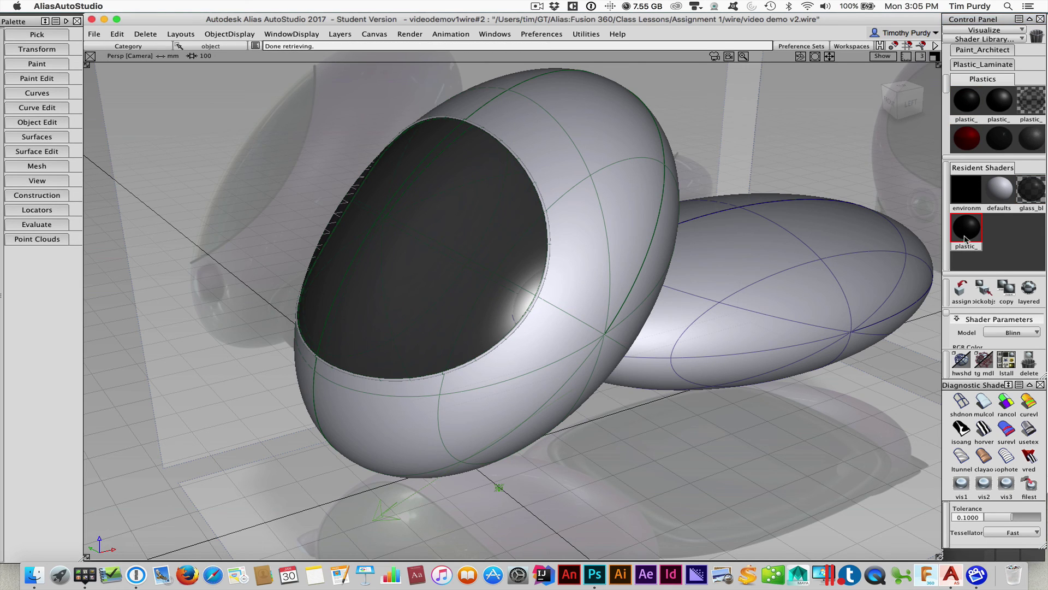
- Pick Tube_srf from the overlapping surfaces and assign the black low-gloss plastic to it
mouse_move(556, 223)
left_mouse_down("ctrl+shift")
mouse_move(546, 243)
mouse_move(548, 230)
left_mouse_up("ctrl+shift")
left_click(549, 231)
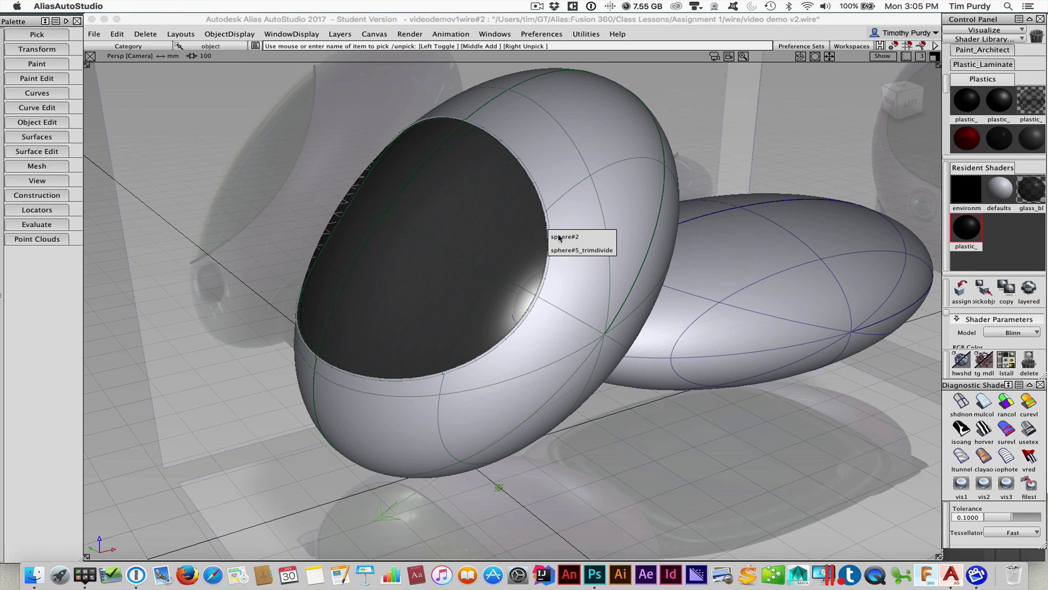
left_click(587, 235)
left_click_drag(710, 175, 581, 244, "ctrl+shift")
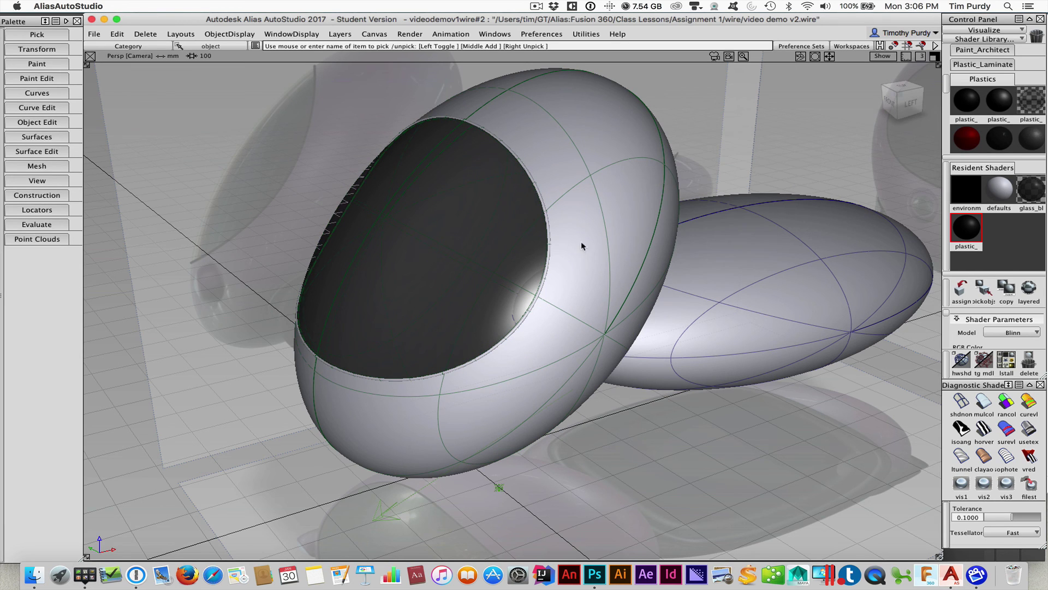
left_click(549, 249)
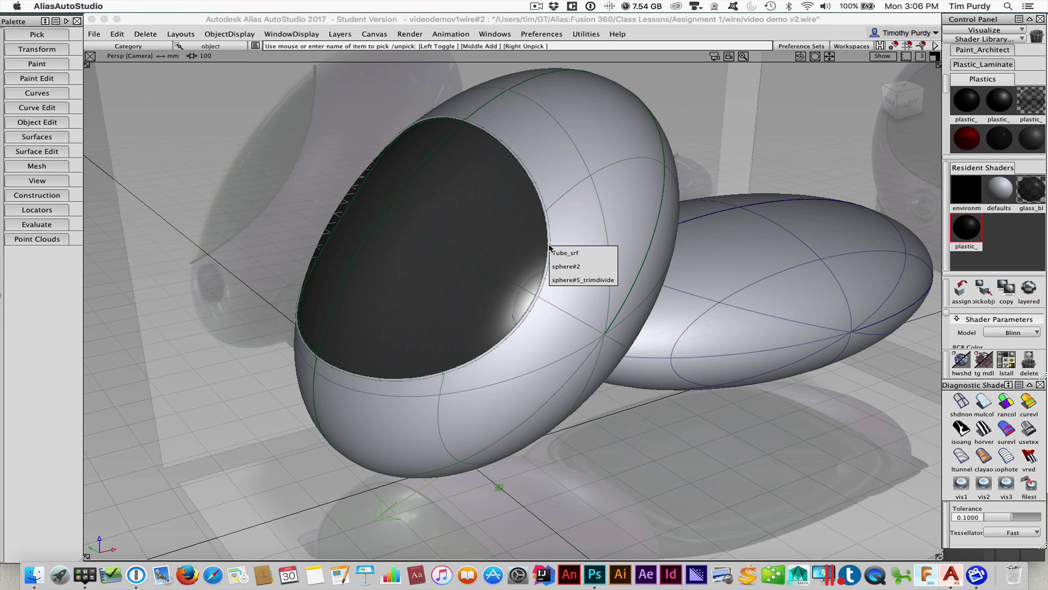
left_click(564, 252)
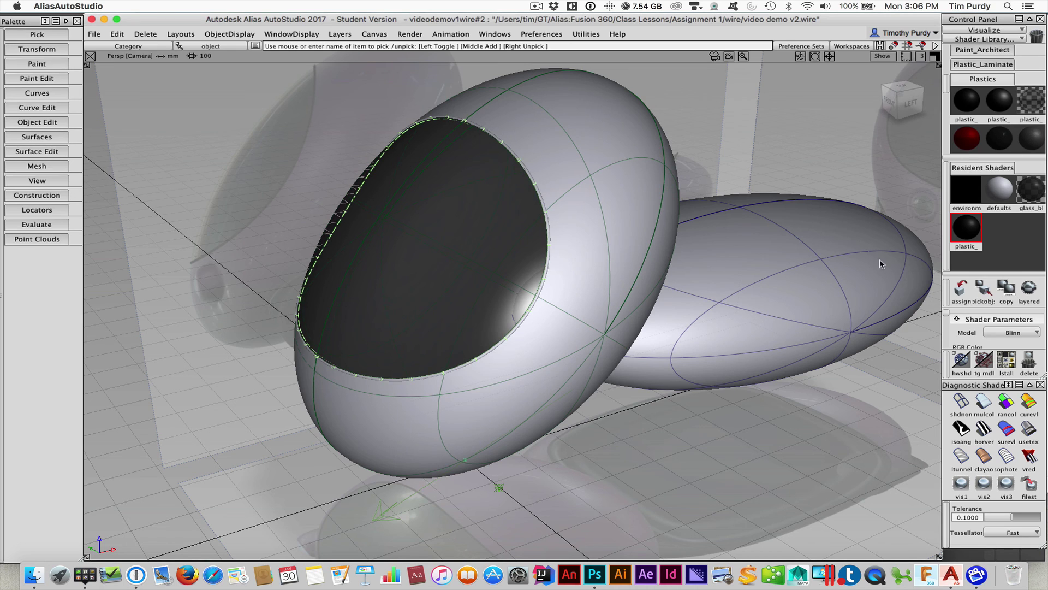
left_click(984, 293)
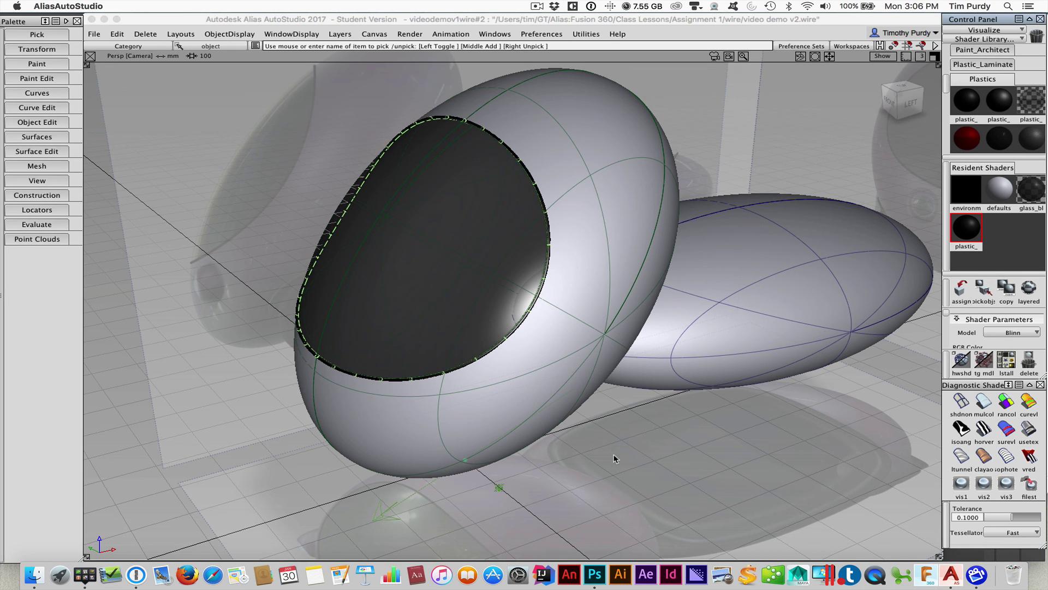
left_click_drag(615, 458, 615, 366, "ctrl+shift")
right_click_drag(494, 395, 583, 379, "alt+shift")
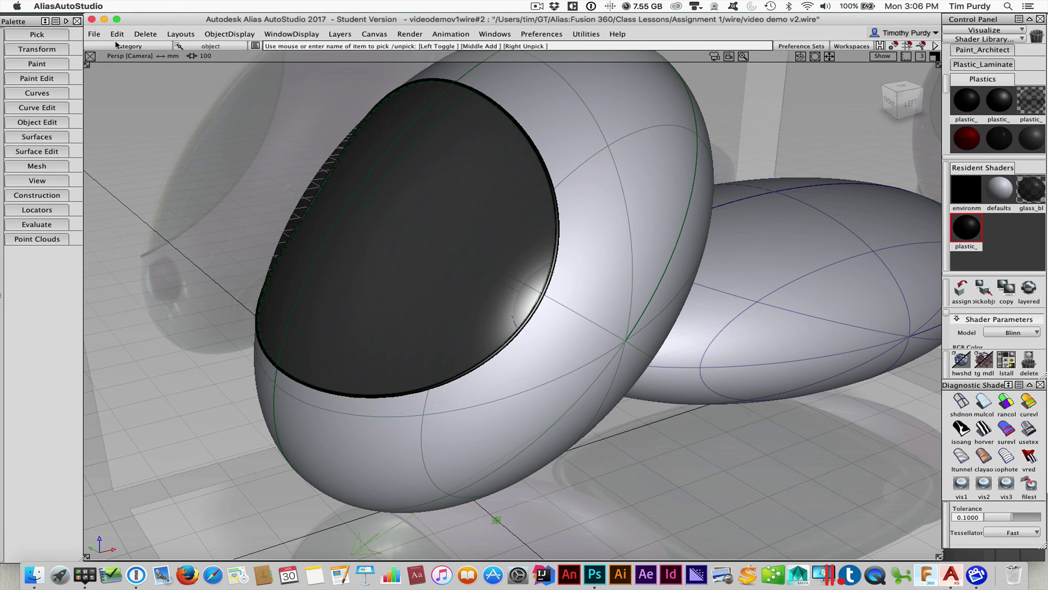
- Save the model as a new wire file named 'video demo v3'
left_click(94, 34)
left_click(101, 109)
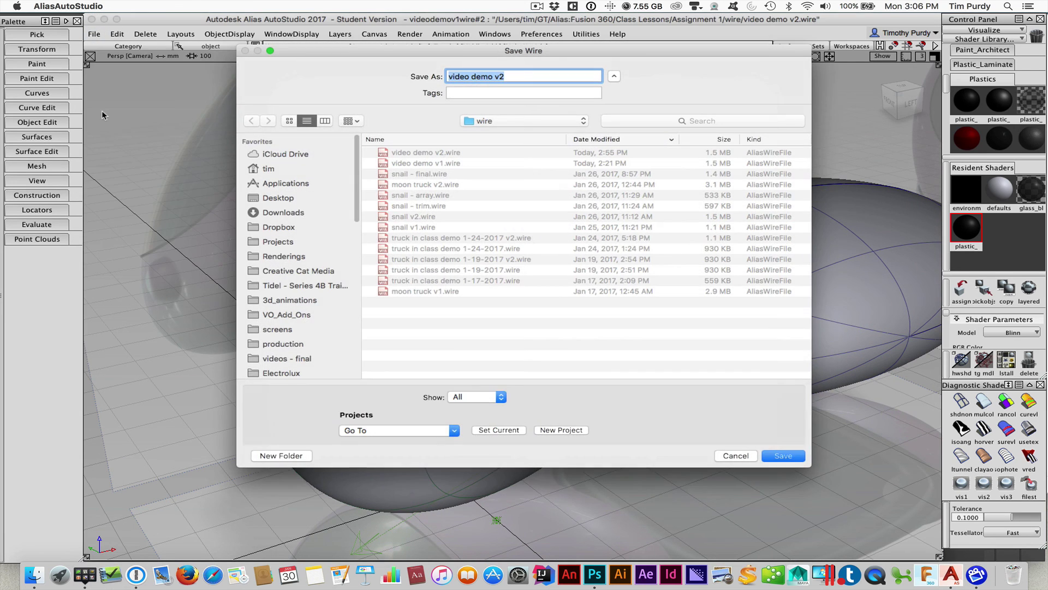
key("Right")
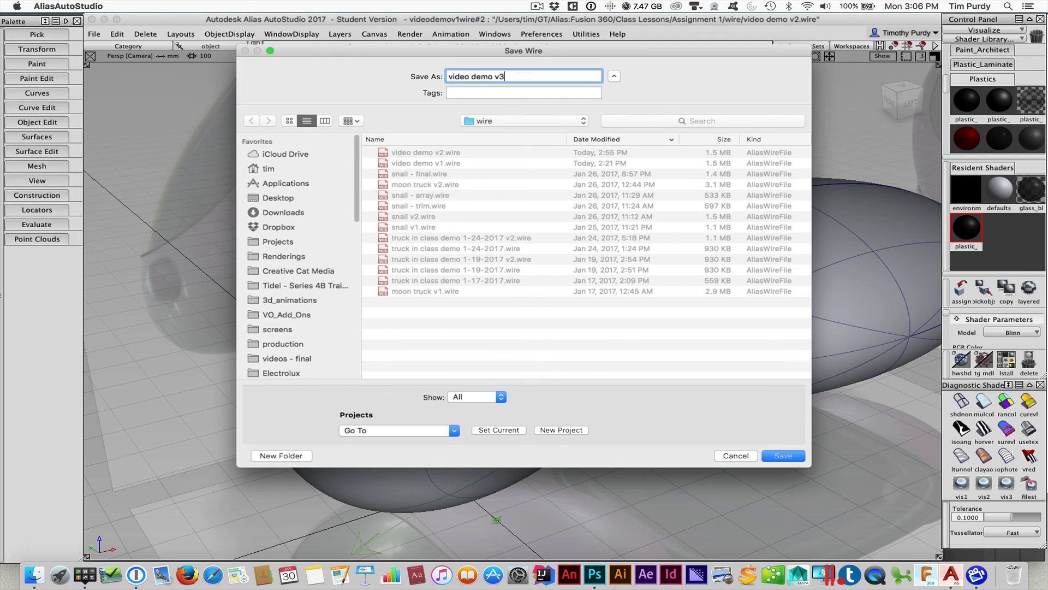
key("Return")
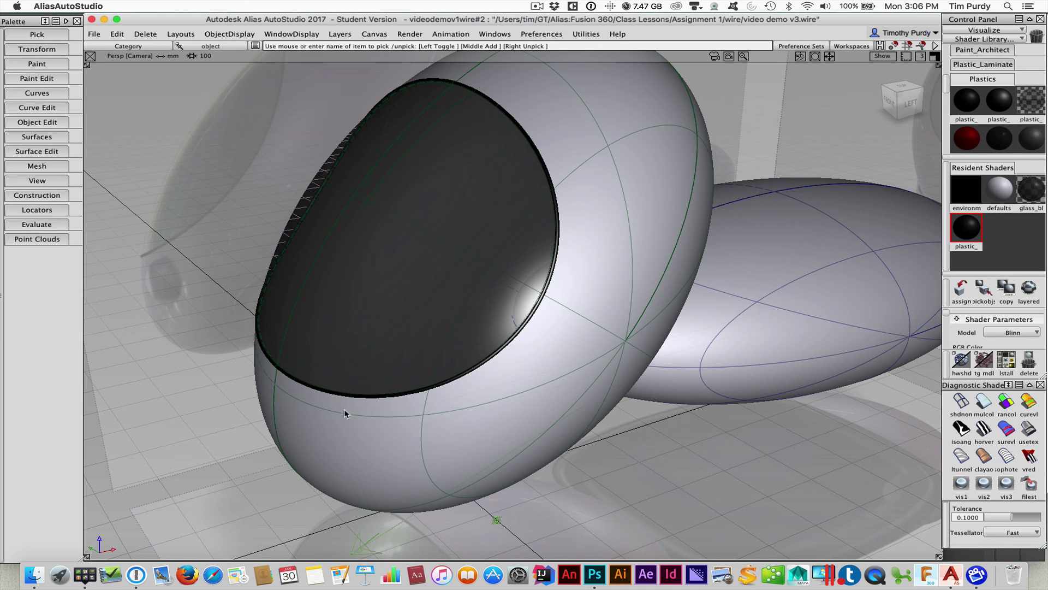